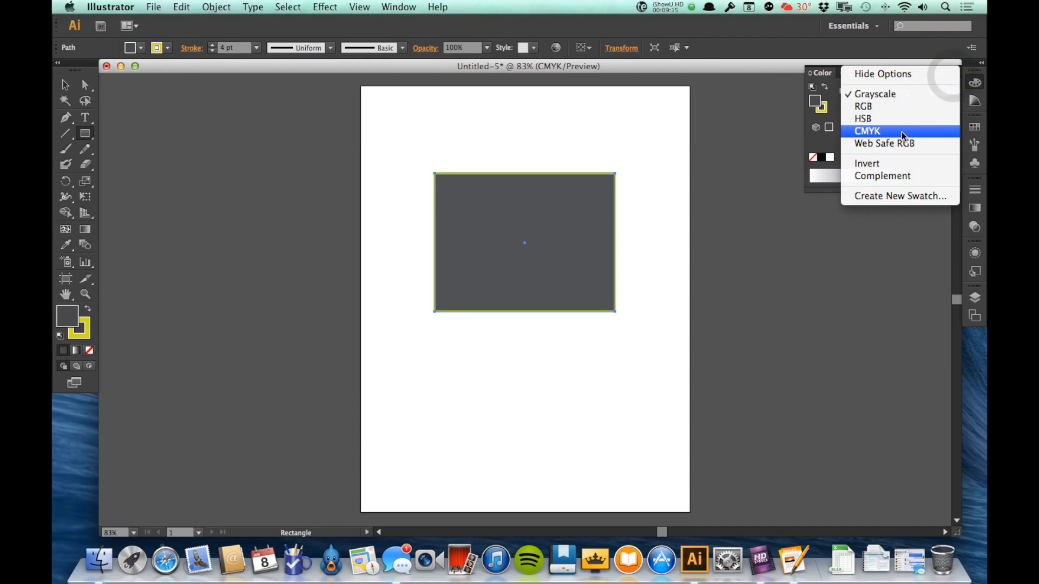
- Switch the color sliders to CMYK and view the swatches available for the rectangle's fill and stroke
{"action": "left_click", "coordinate": [903, 131]}
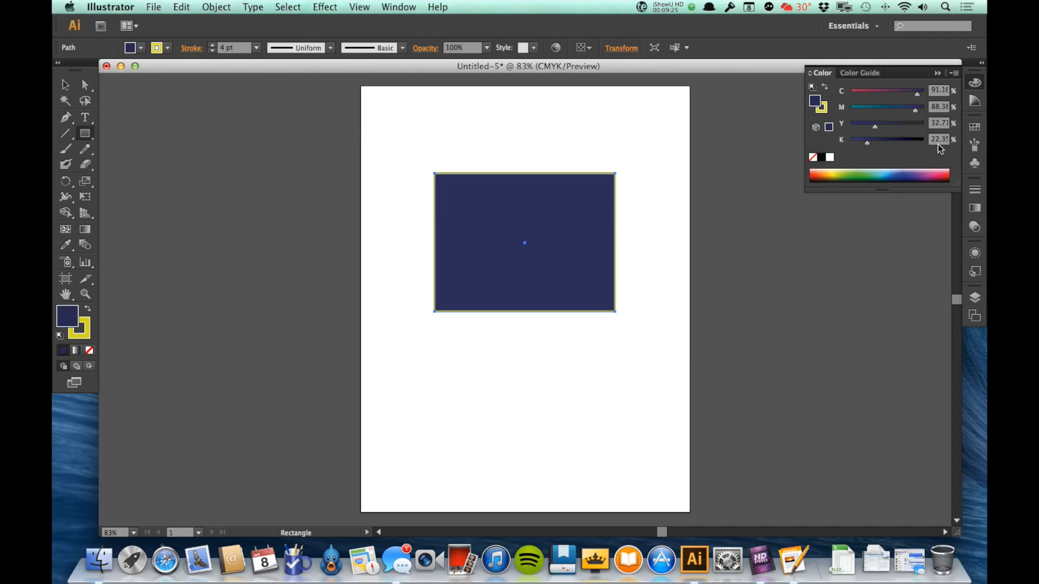
{"action": "left_click", "coordinate": [975, 128]}
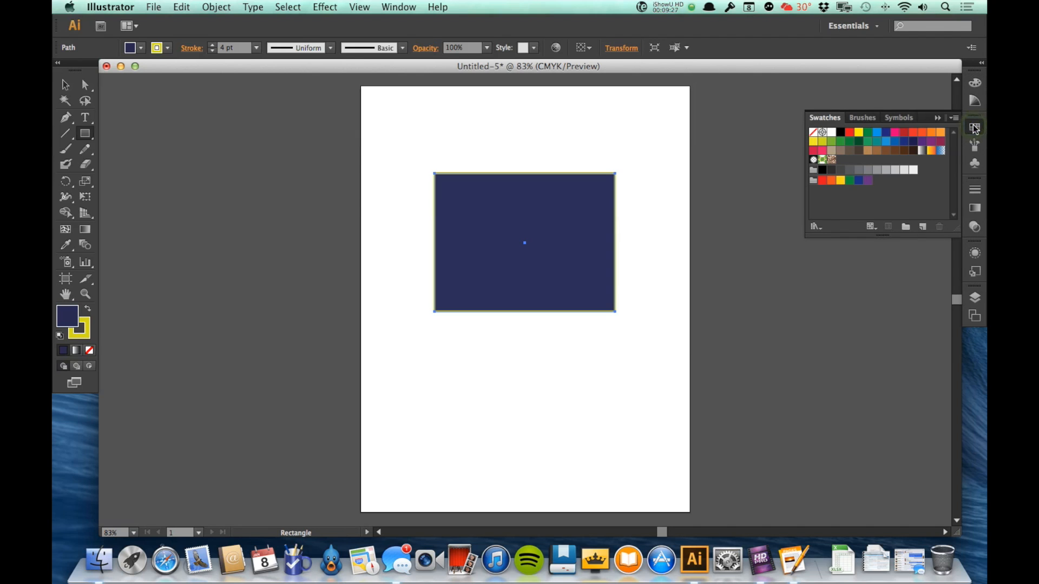
{"action": "left_click", "coordinate": [139, 48]}
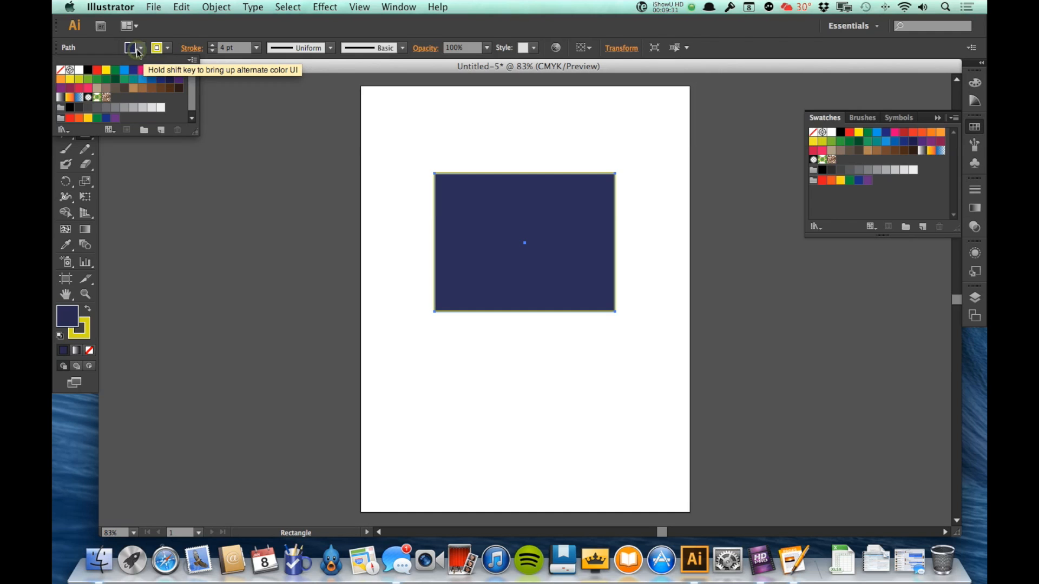
{"action": "left_click", "coordinate": [170, 47]}
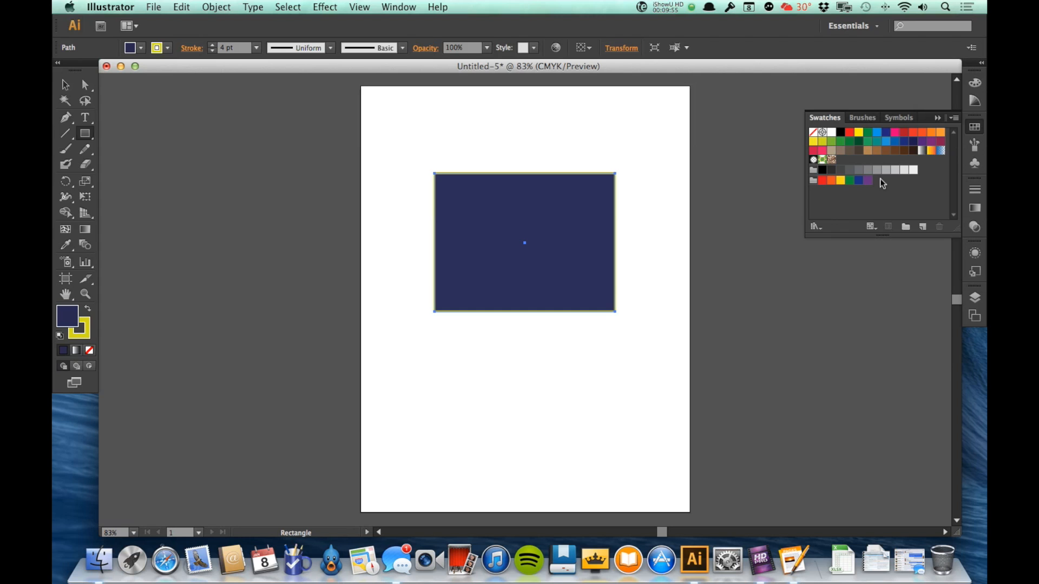
- Select all unused swatches in the document and delete them
{"action": "left_click", "coordinate": [954, 118]}
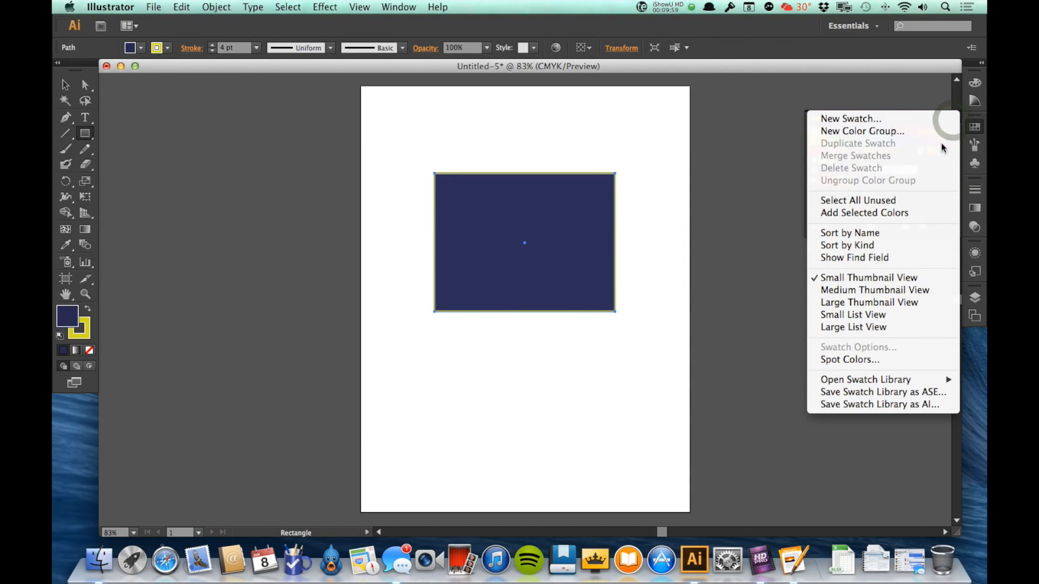
{"action": "left_click", "coordinate": [936, 205]}
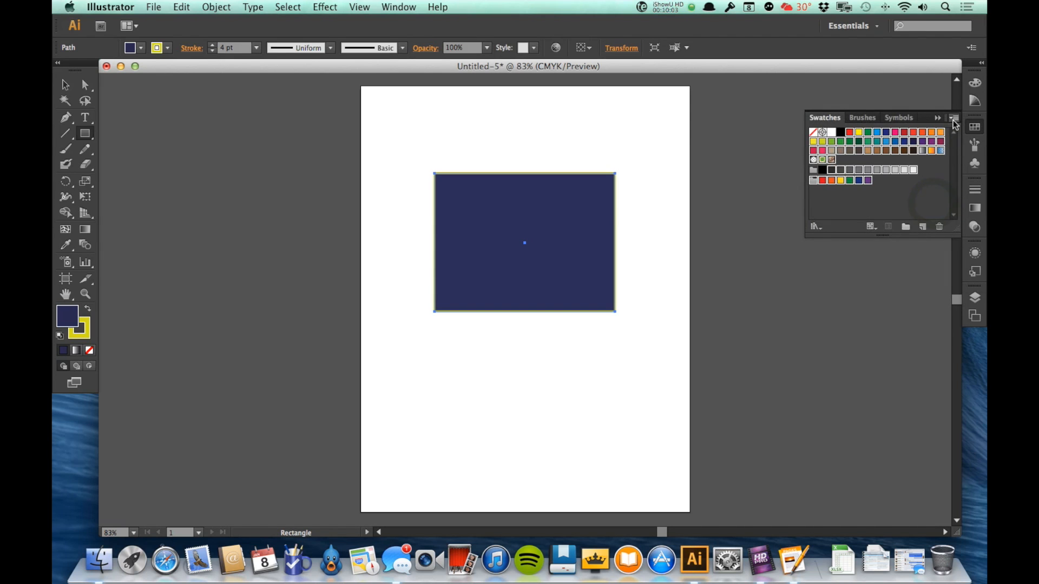
{"action": "left_click", "coordinate": [953, 119]}
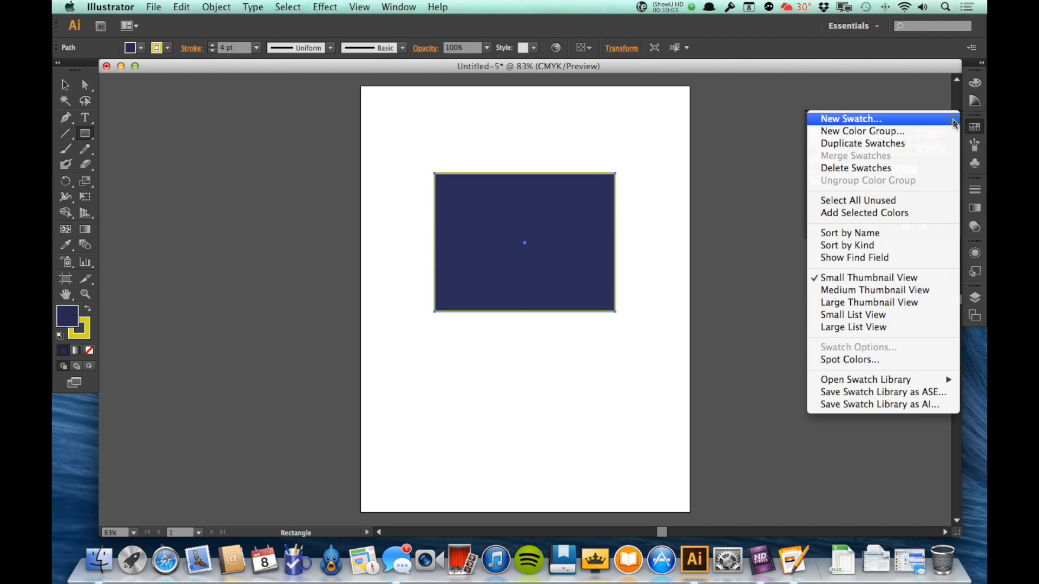
{"action": "left_click", "coordinate": [935, 169]}
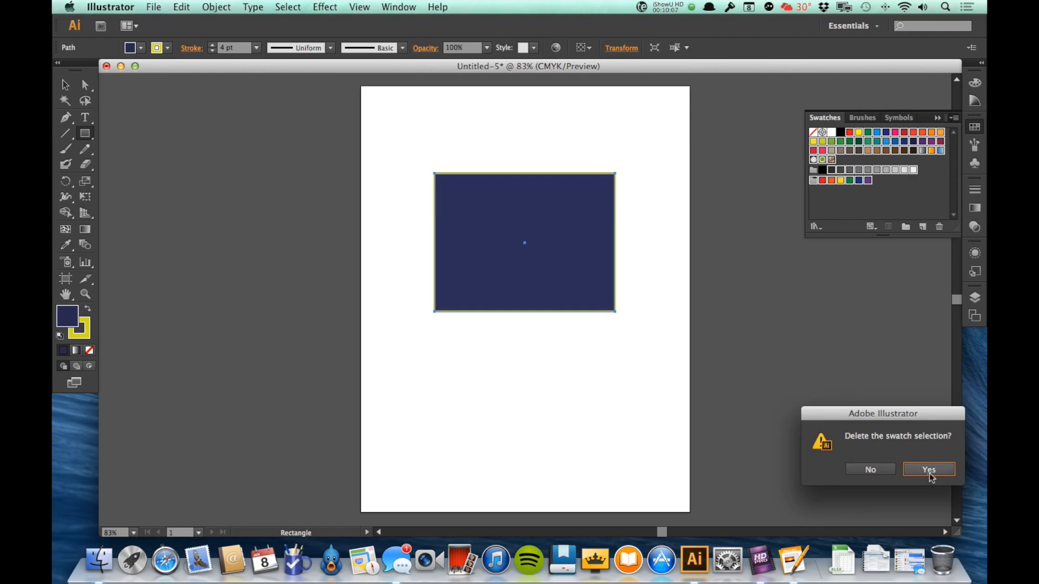
{"action": "left_click", "coordinate": [929, 470]}
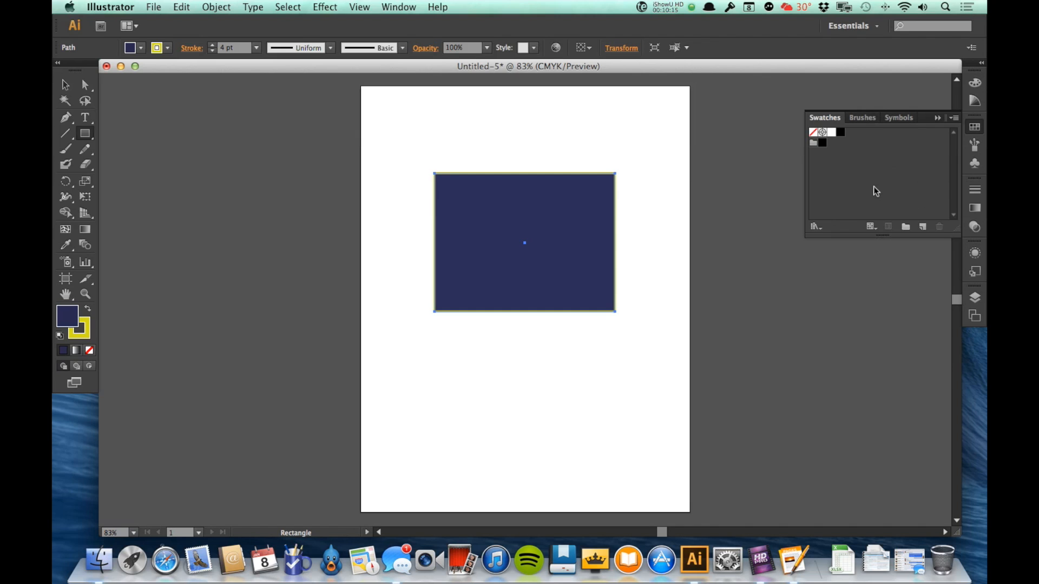
- Save the selected rectangle's fill color as a new CMYK process swatch named "Base Purple"
{"action": "key", "text": "v"}
{"action": "left_click", "coordinate": [565, 264]}
{"action": "left_click", "coordinate": [640, 253]}
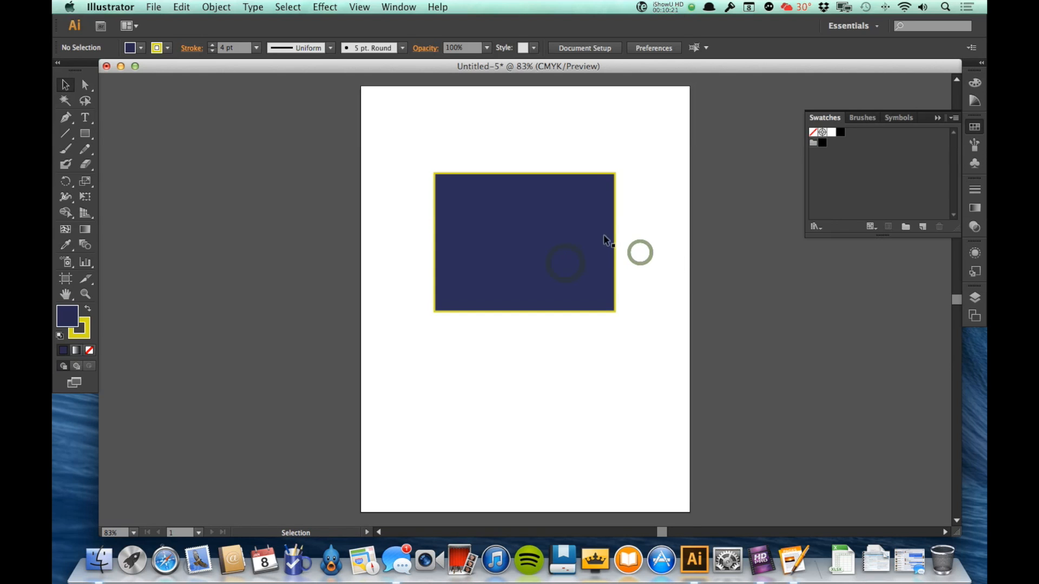
{"action": "left_click", "coordinate": [577, 234]}
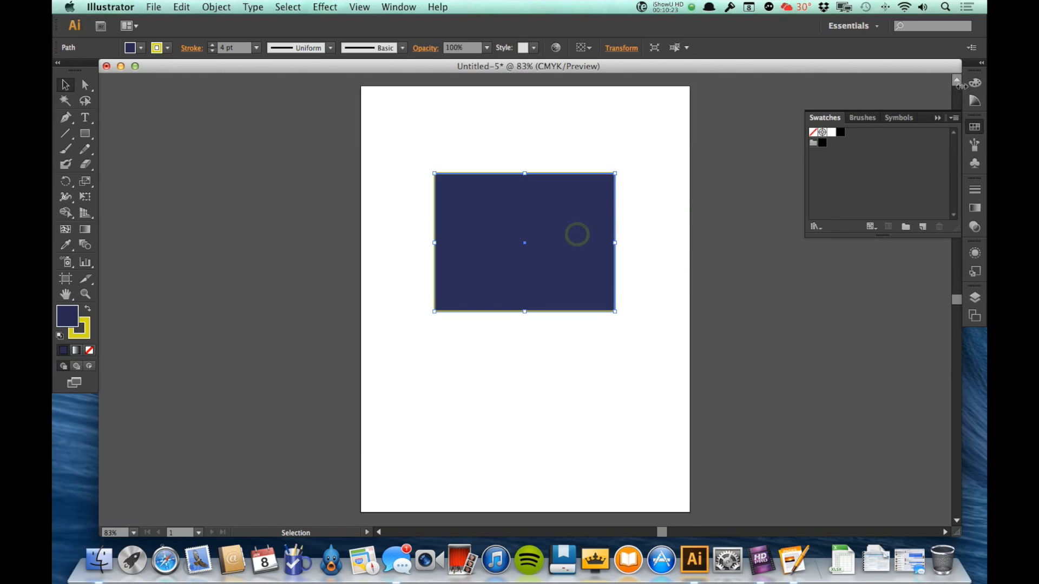
{"action": "left_click", "coordinate": [975, 100]}
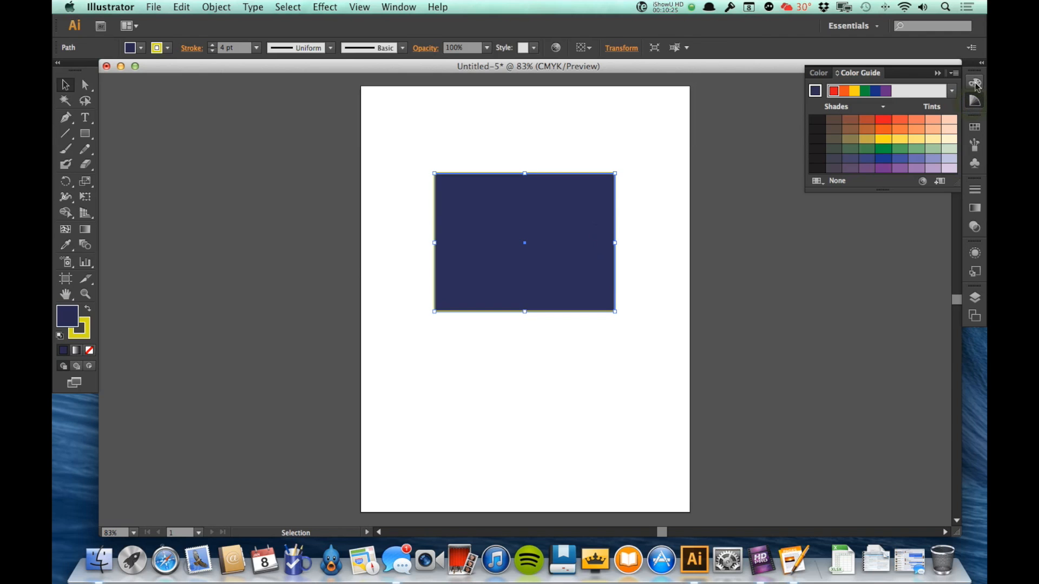
{"action": "left_click", "coordinate": [976, 84]}
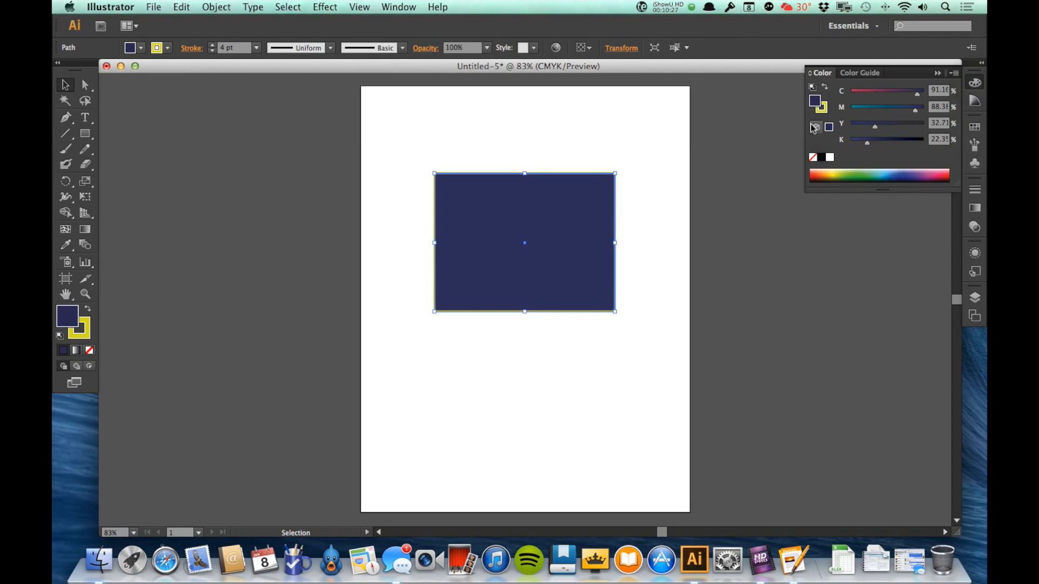
{"action": "left_click", "coordinate": [812, 101]}
{"action": "left_click", "coordinate": [955, 72]}
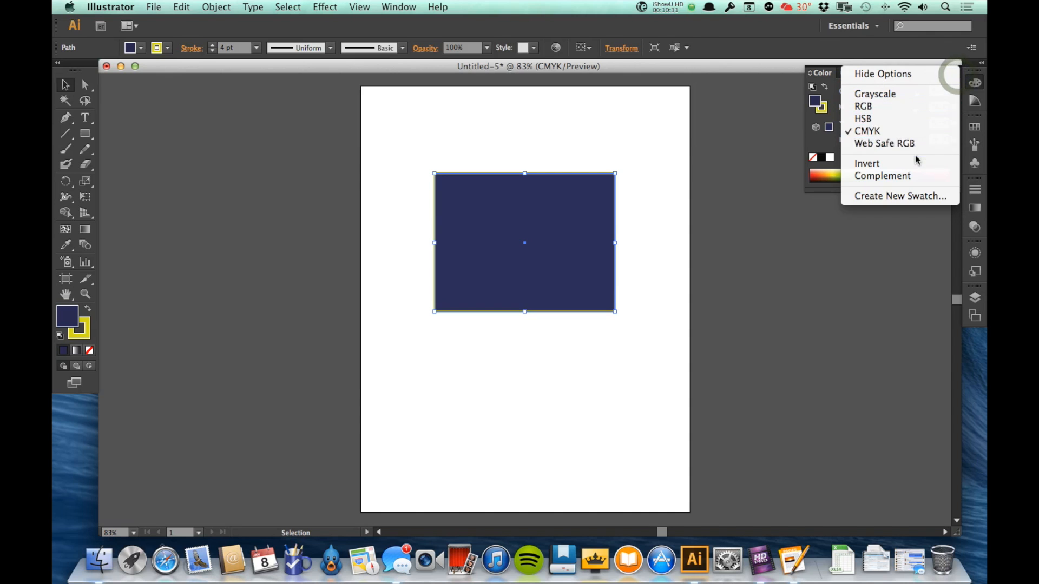
{"action": "left_click", "coordinate": [898, 197]}
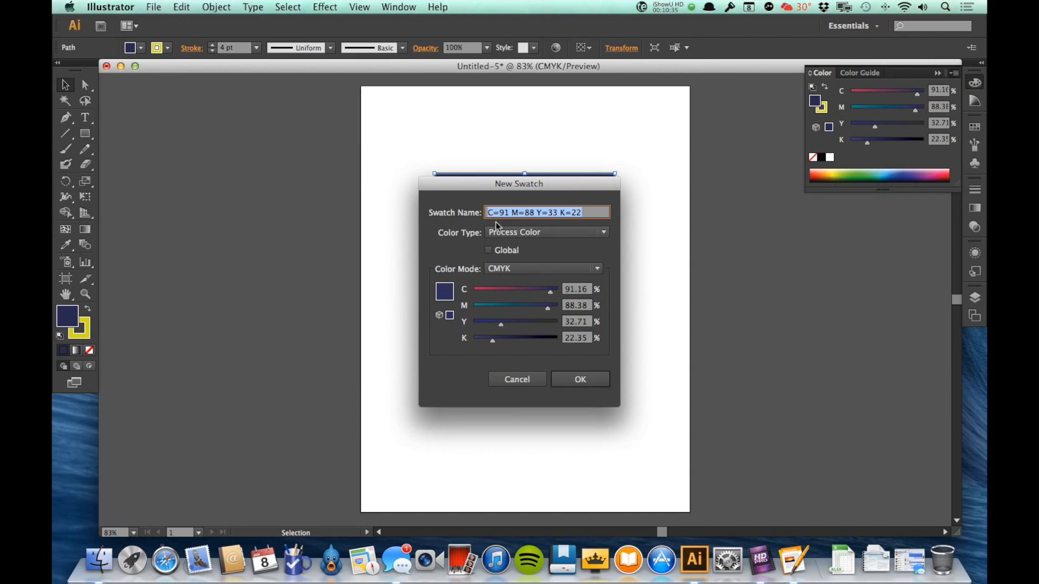
{"action": "type", "text": "Base Purple"}
{"action": "key", "text": "BackSpace"}
{"action": "type", "text": "le"}
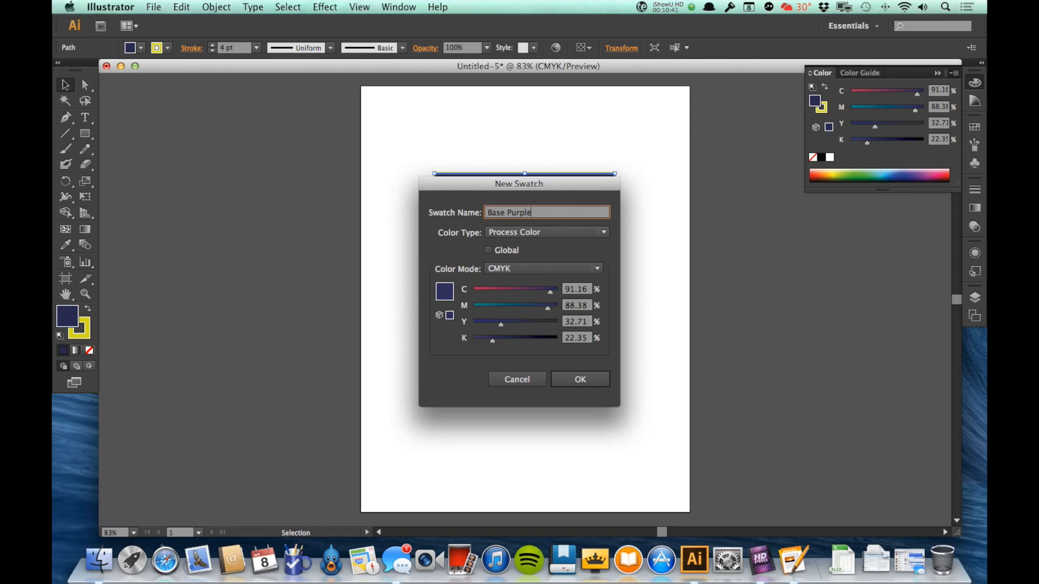
{"action": "key", "text": "Return"}
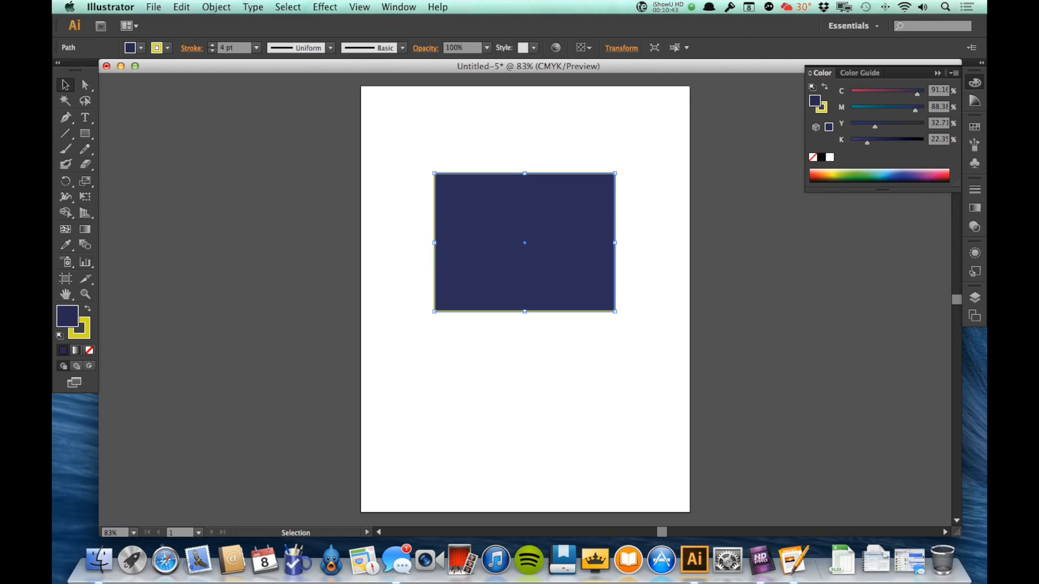
- Save the rectangle's stroke color as a new CMYK process swatch named "Stroke Yellow"
{"action": "left_click", "coordinate": [822, 108]}
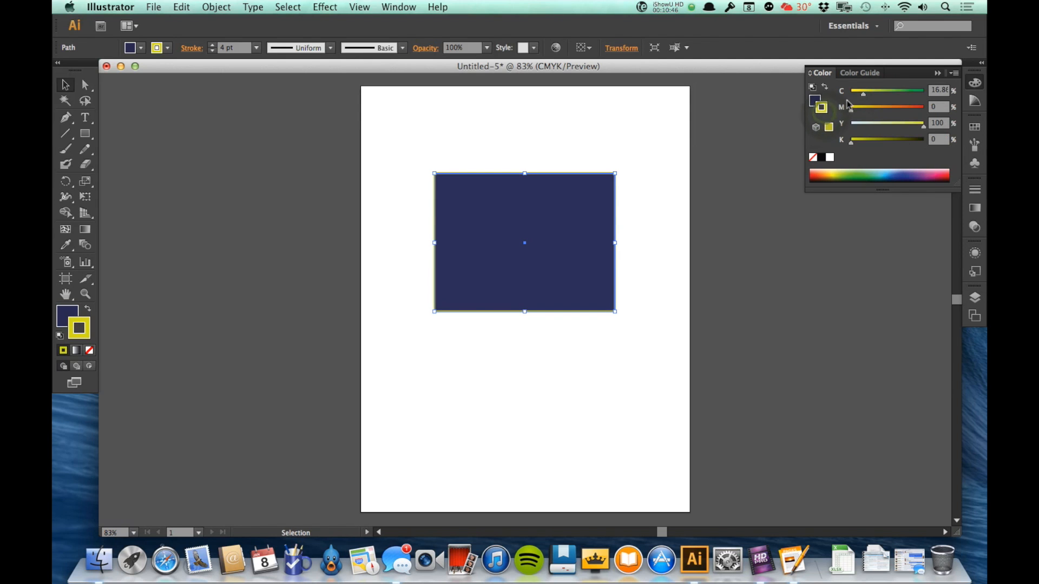
{"action": "left_click", "coordinate": [951, 74]}
{"action": "left_click", "coordinate": [929, 198]}
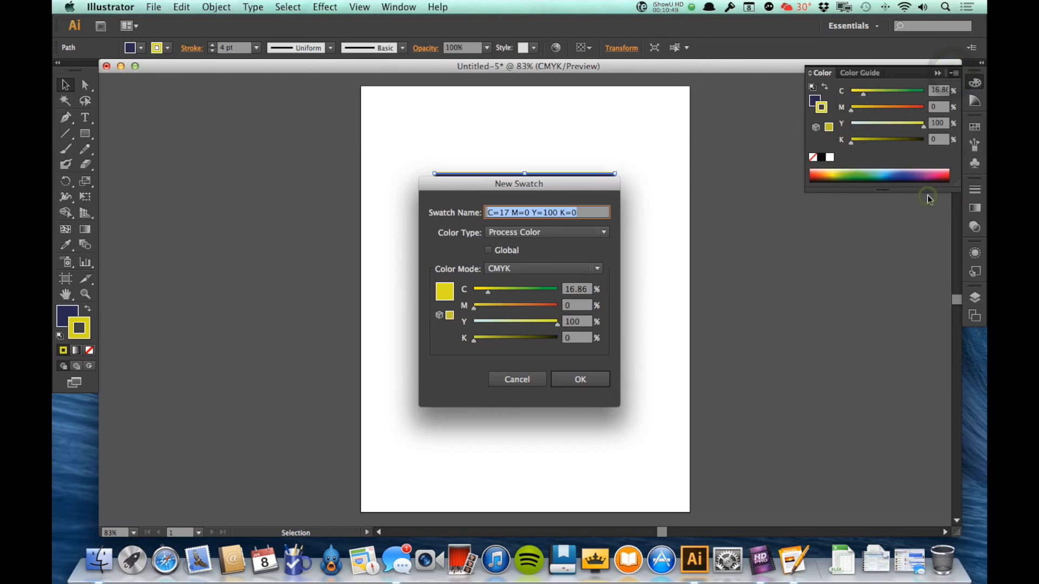
{"action": "type", "text": "Stroke"}
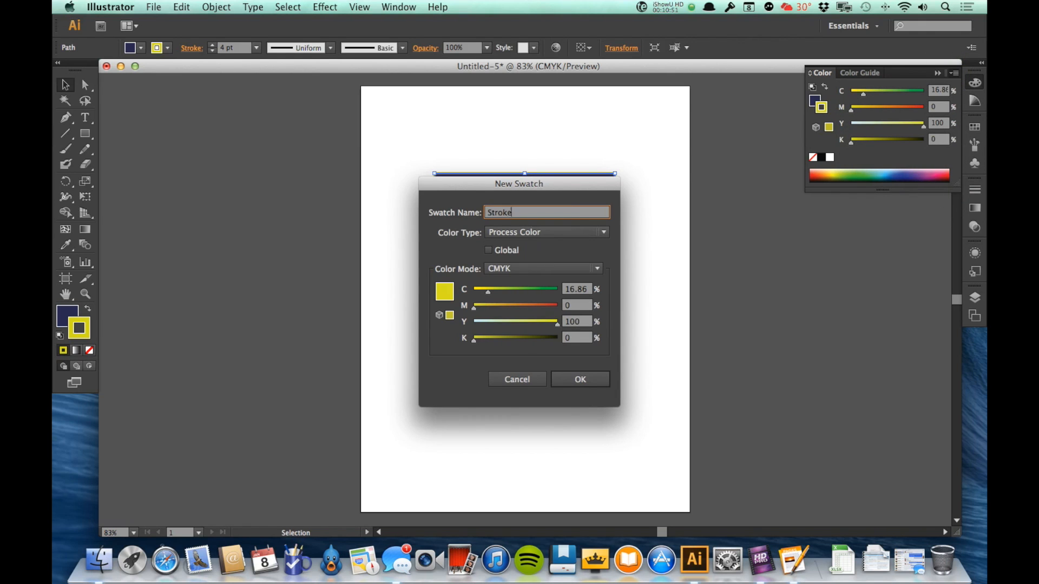
{"action": "type", "text": " Yellow"}
{"action": "key", "text": "Return"}
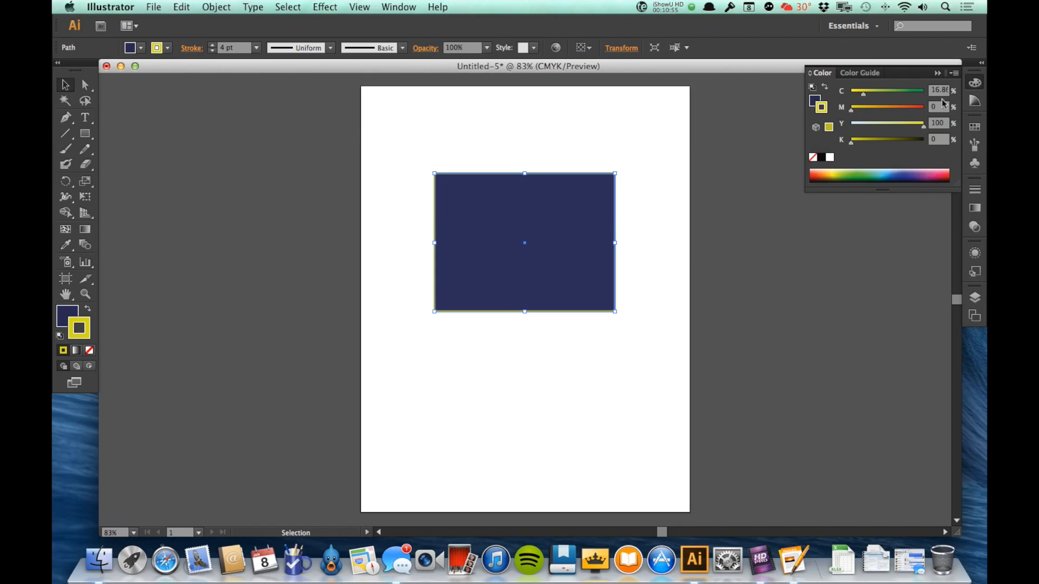
- Review the document's swatches and those offered for the rectangle's fill and stroke
{"action": "left_click", "coordinate": [975, 127]}
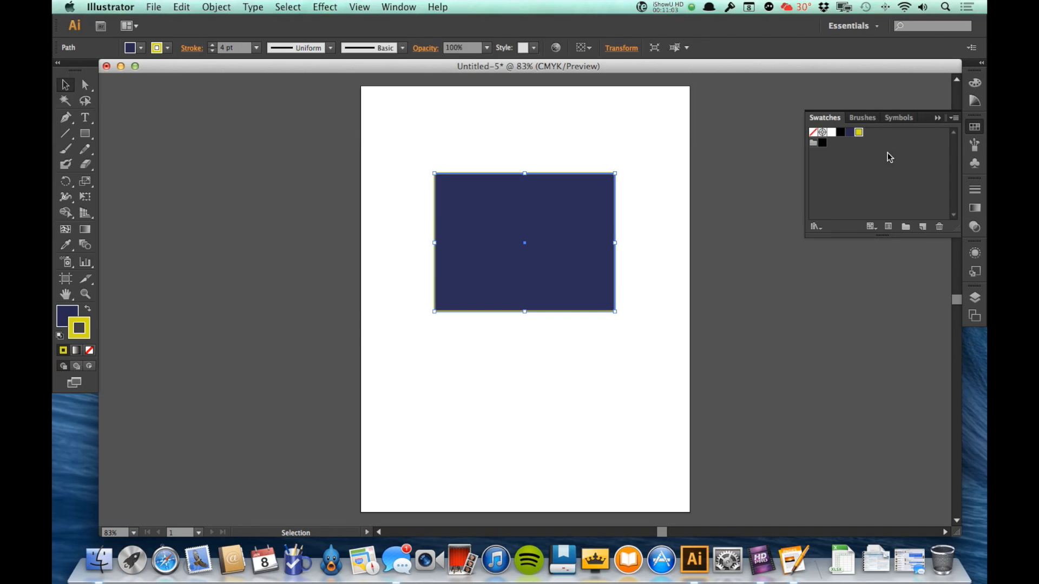
{"action": "left_click", "coordinate": [974, 127]}
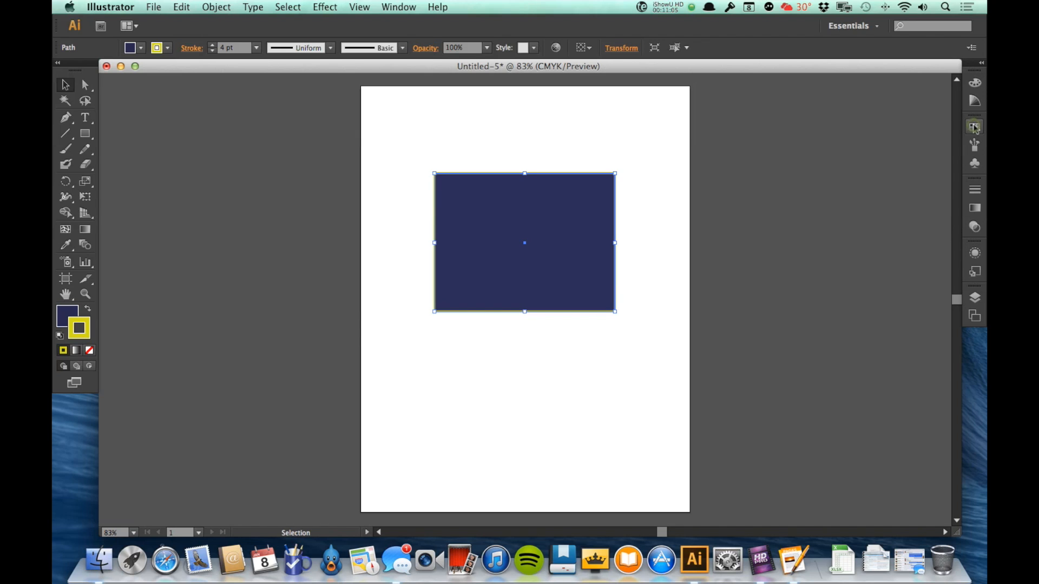
{"action": "left_click", "coordinate": [141, 48]}
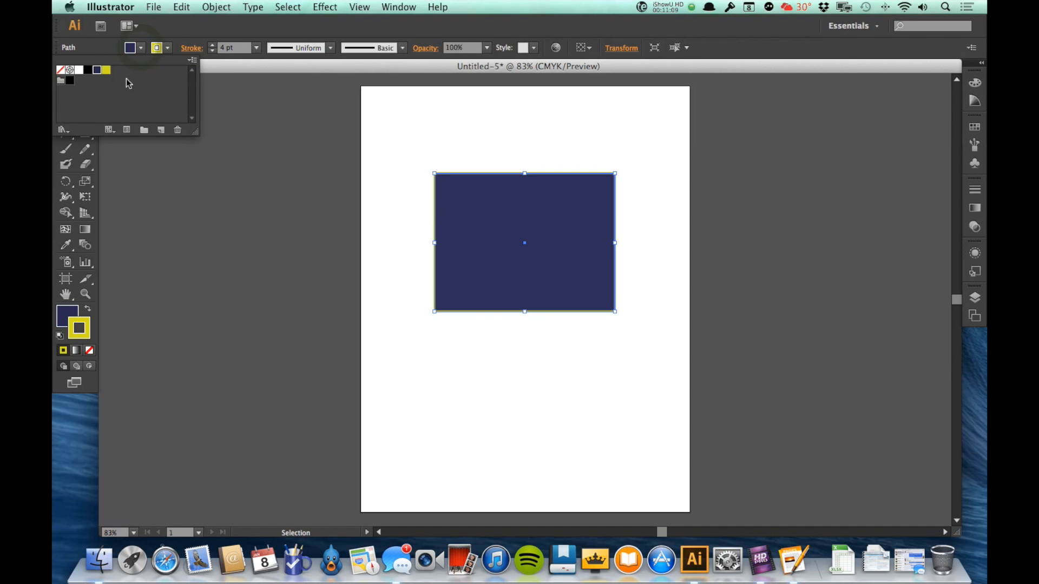
{"action": "left_click", "coordinate": [167, 49]}
{"action": "left_click", "coordinate": [167, 48]}
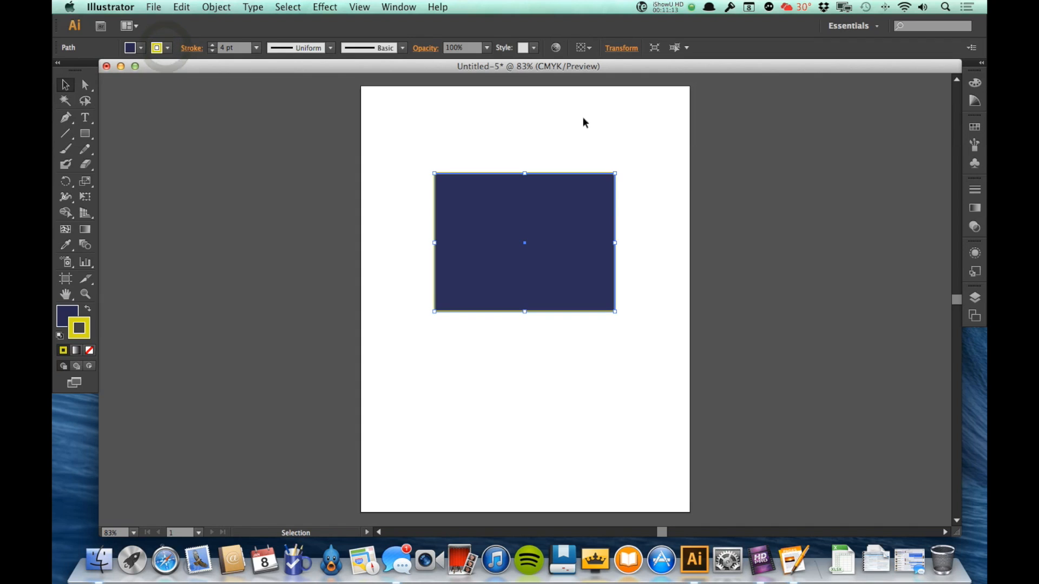
- Load the Ice Cream swatch library from Foods, move it beside the large rectangle and enlarge it to show all its color groups
{"action": "left_click", "coordinate": [977, 127]}
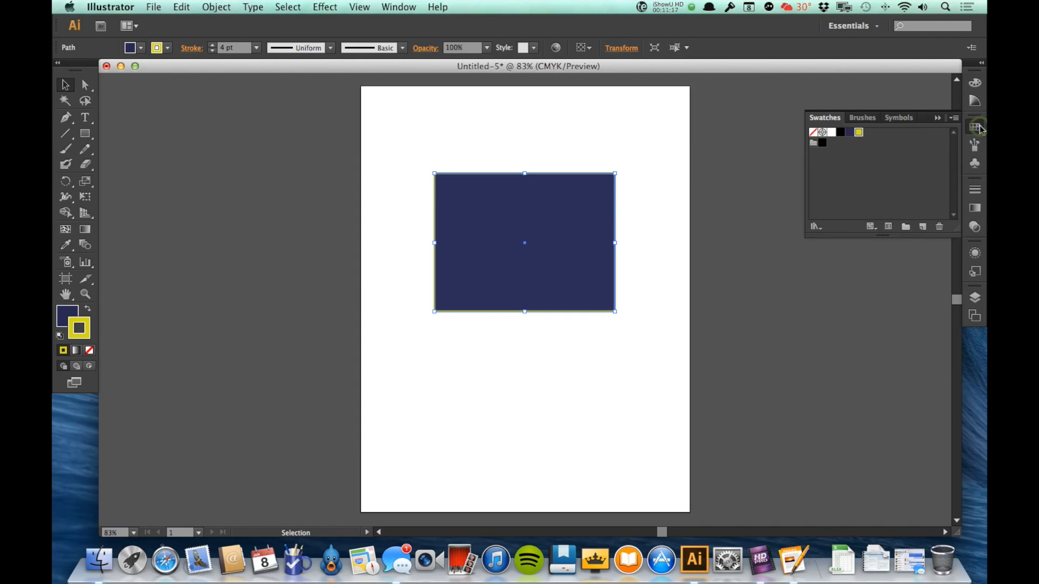
{"action": "left_click", "coordinate": [815, 229]}
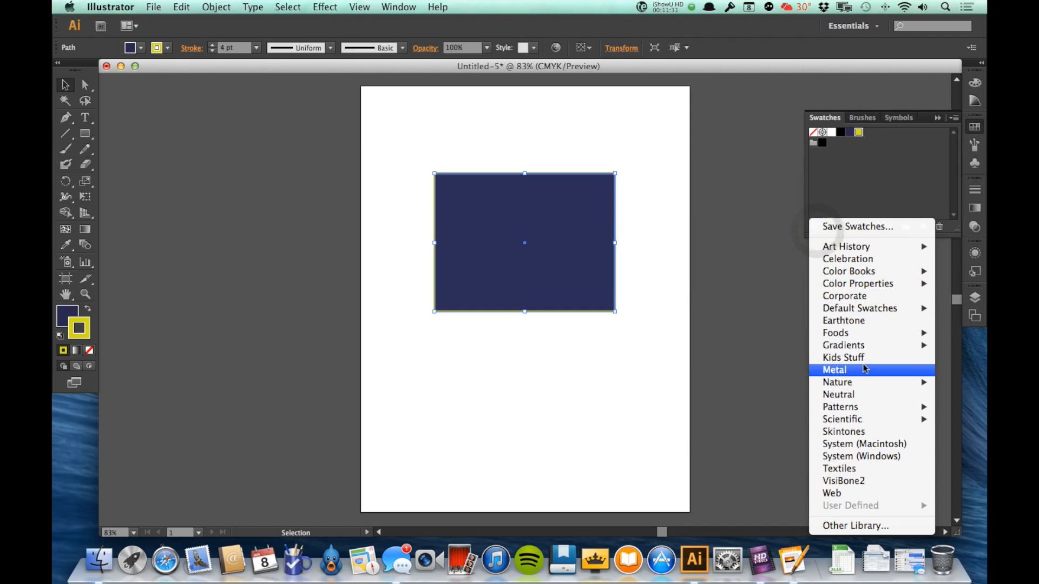
{"action": "mouse_move", "coordinate": [862, 284]}
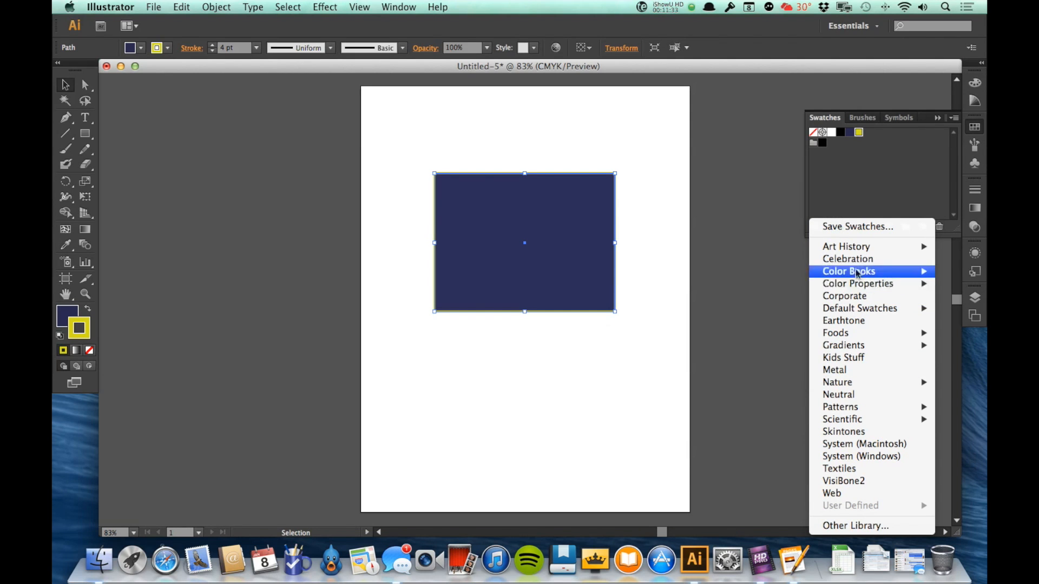
{"action": "mouse_move", "coordinate": [858, 252]}
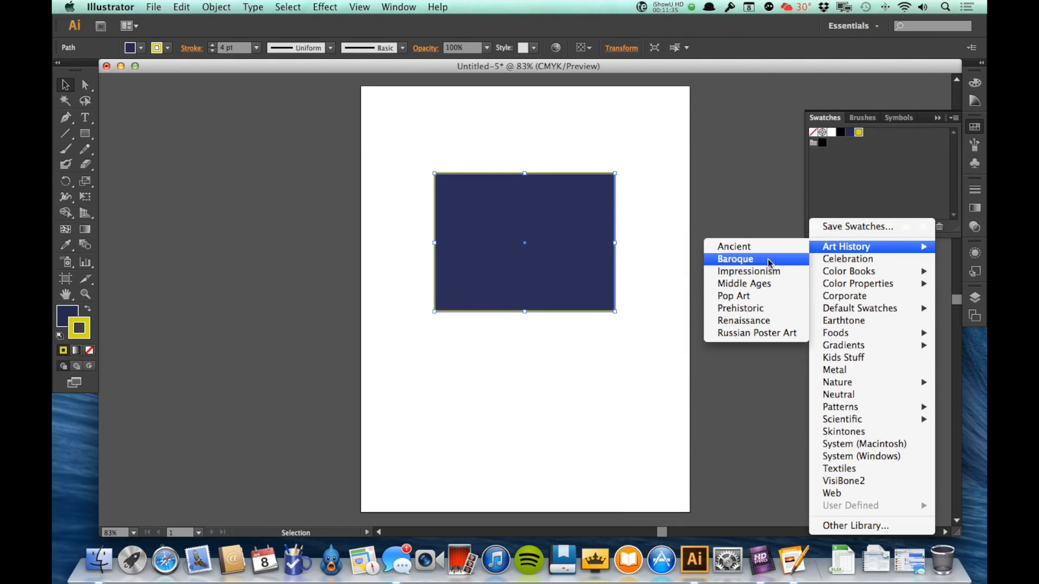
{"action": "mouse_move", "coordinate": [857, 334]}
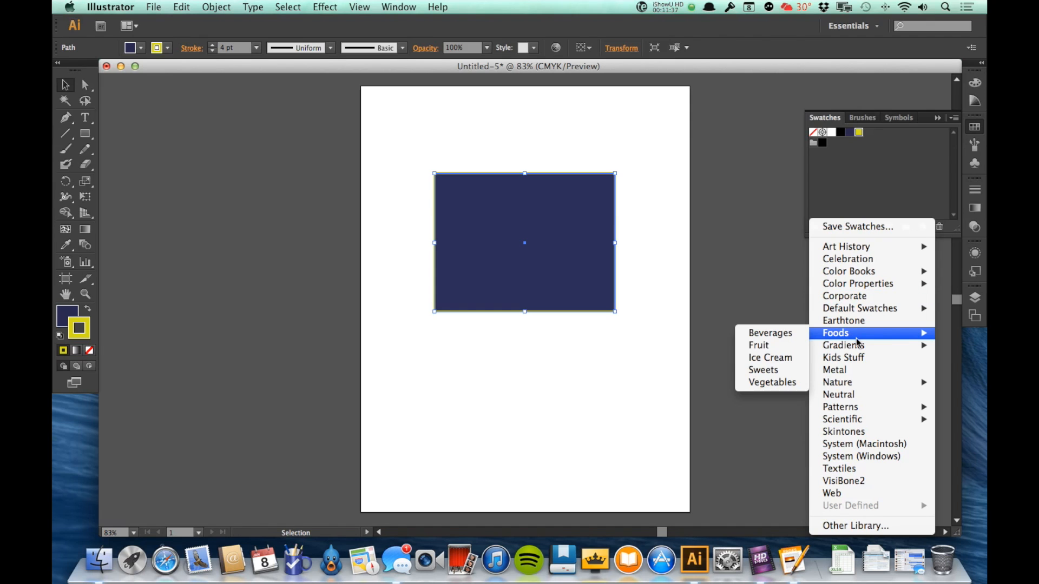
{"action": "left_click", "coordinate": [773, 361]}
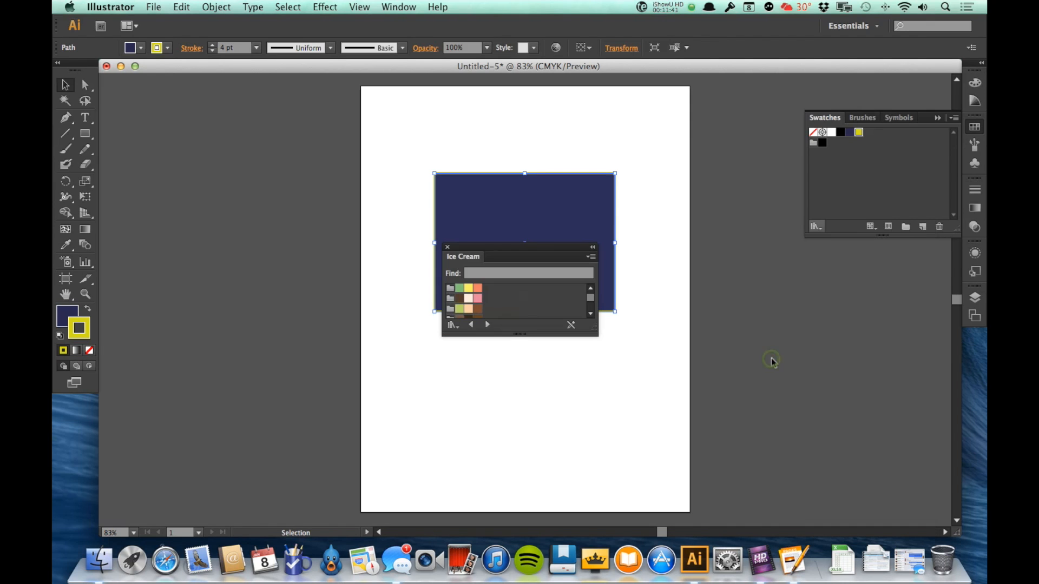
{"action": "left_click_drag", "start_coordinate": [545, 252], "coordinate": [724, 148]}
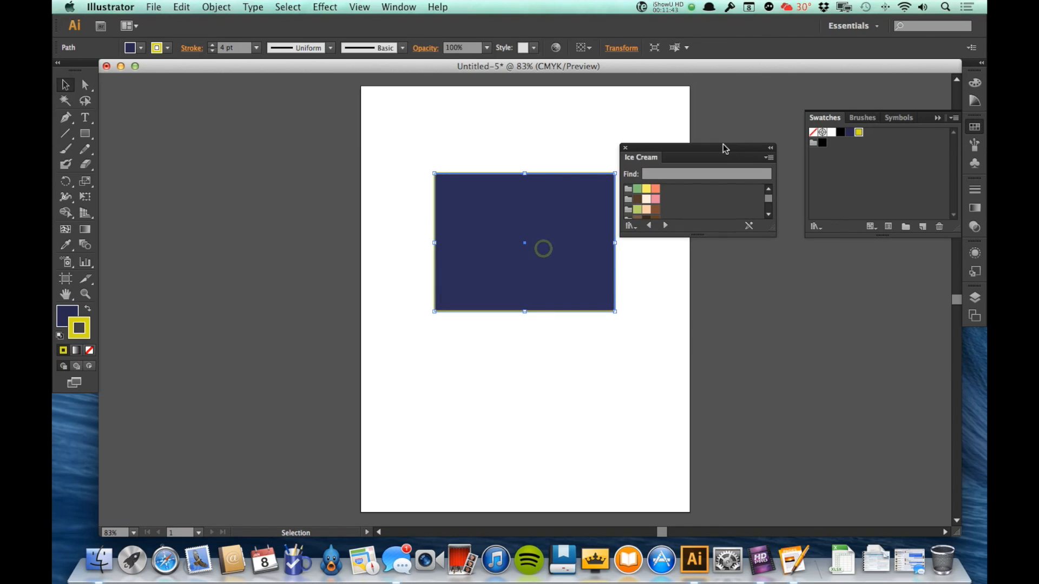
{"action": "left_click_drag", "start_coordinate": [726, 232], "coordinate": [735, 358]}
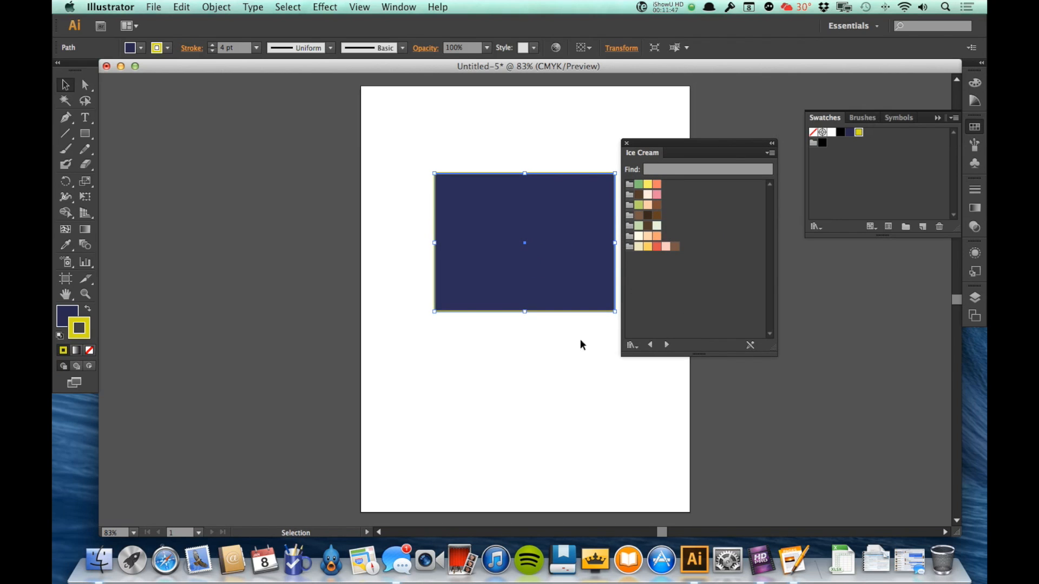
- Draw a smaller rectangle below the first one and give its stroke the pink Ice Cream swatch C=2 M=47 Y=13 K=0
{"action": "left_click", "coordinate": [84, 136]}
{"action": "left_click_drag", "start_coordinate": [443, 355], "coordinate": [557, 434]}
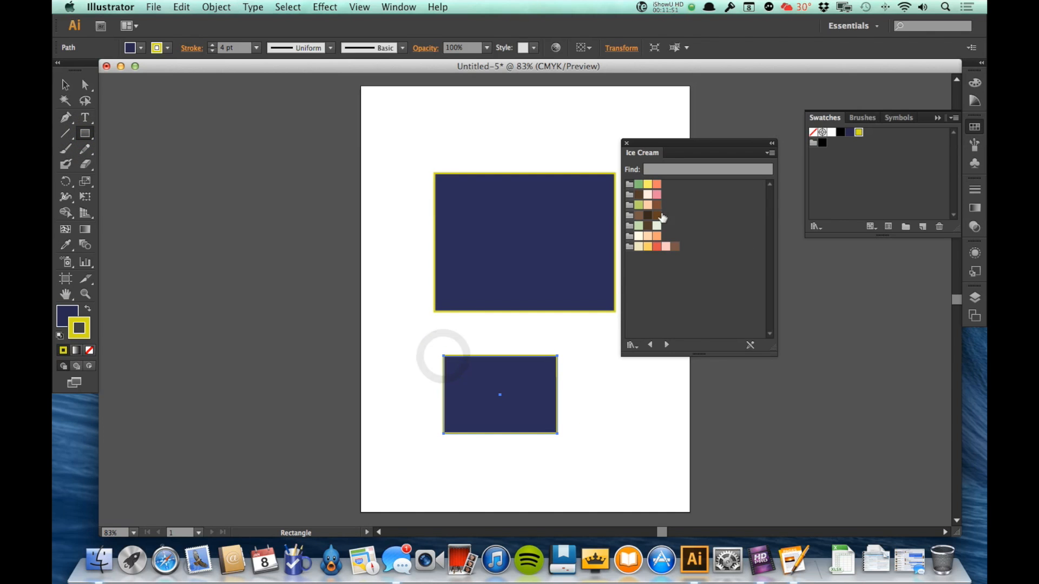
{"action": "left_click", "coordinate": [656, 195]}
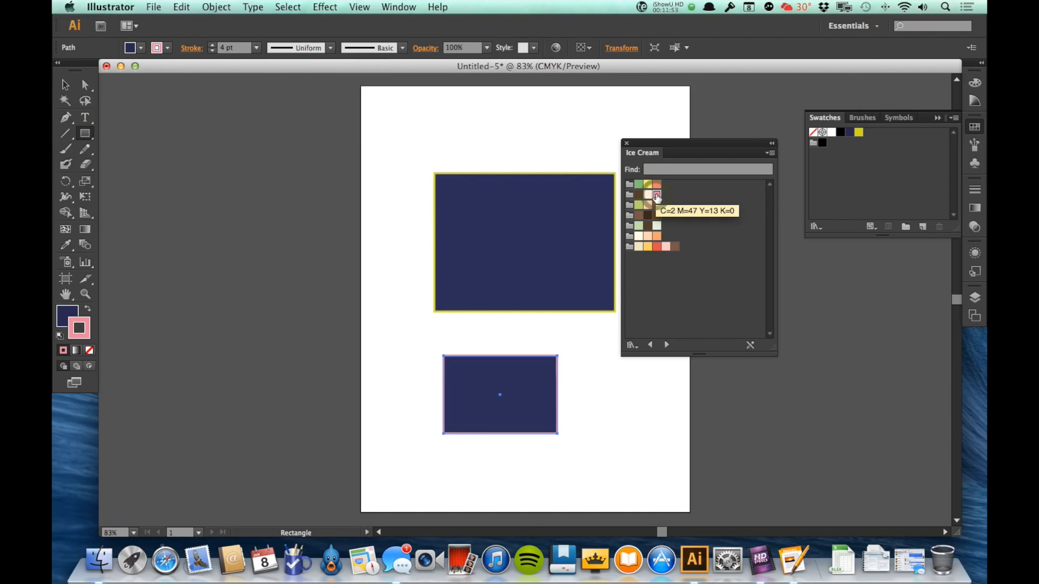
- Fill the smaller rectangle with the pink Ice Cream swatch C=2 M=47 Y=13 K=0 and close the Ice Cream library
{"action": "key", "text": "x"}
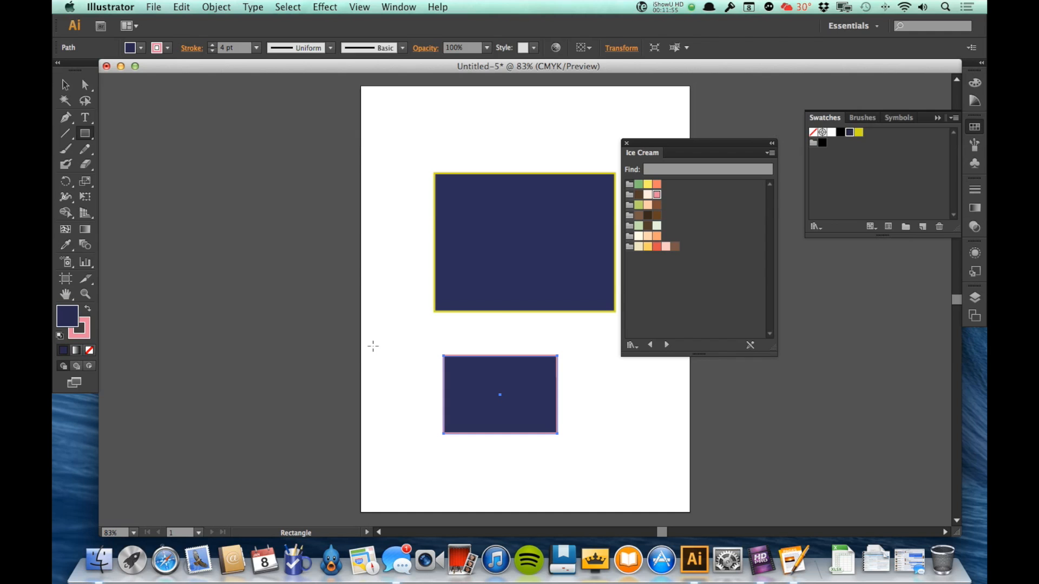
{"action": "left_click", "coordinate": [657, 195]}
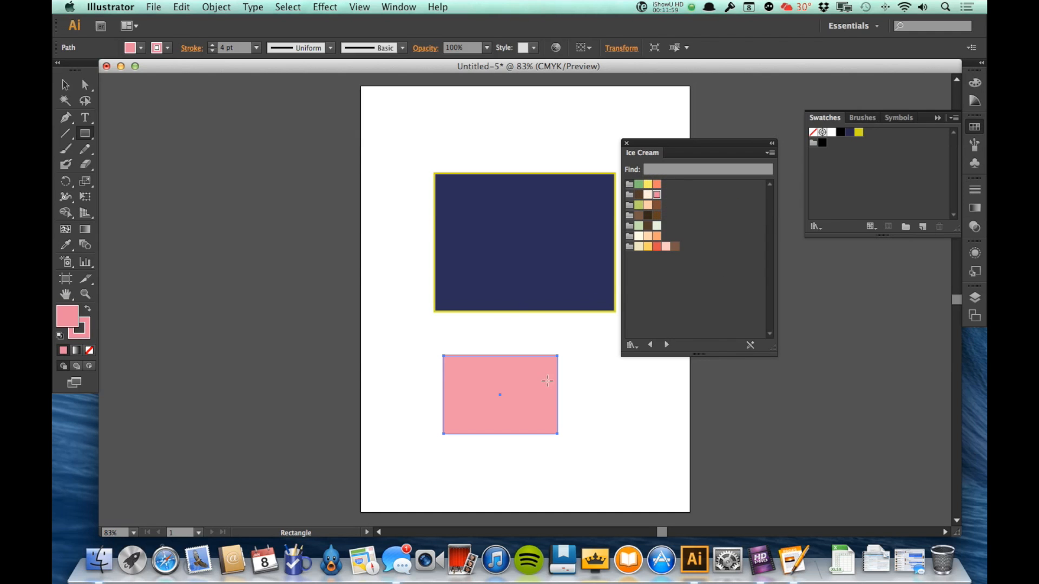
{"action": "left_click", "coordinate": [627, 144]}
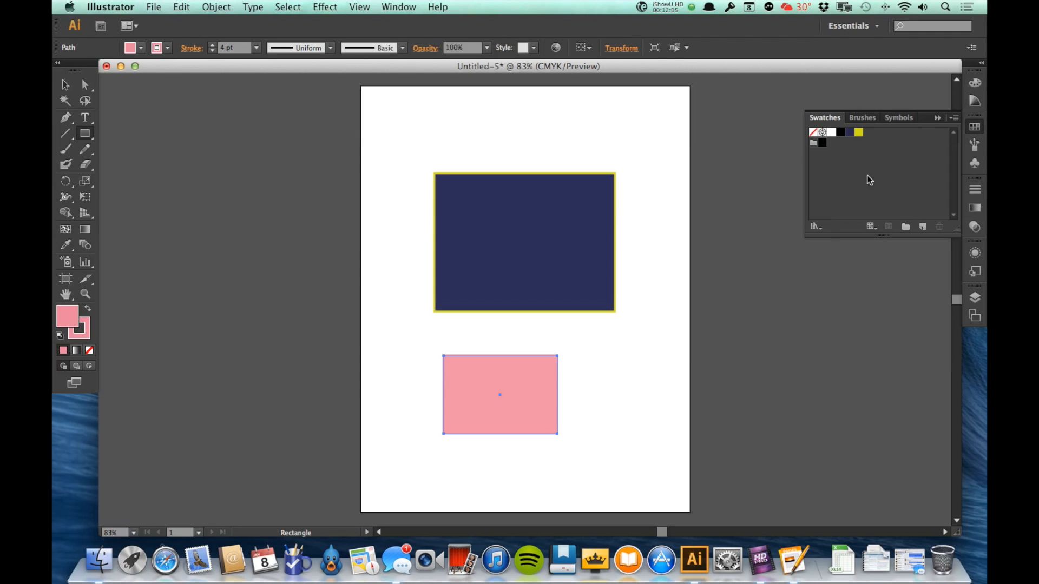
- Save the rectangle's pink fill to the document swatches as the CMYK process color C=2 M=47 Y=13 K=0, then hide the swatches
{"action": "left_click", "coordinate": [923, 229]}
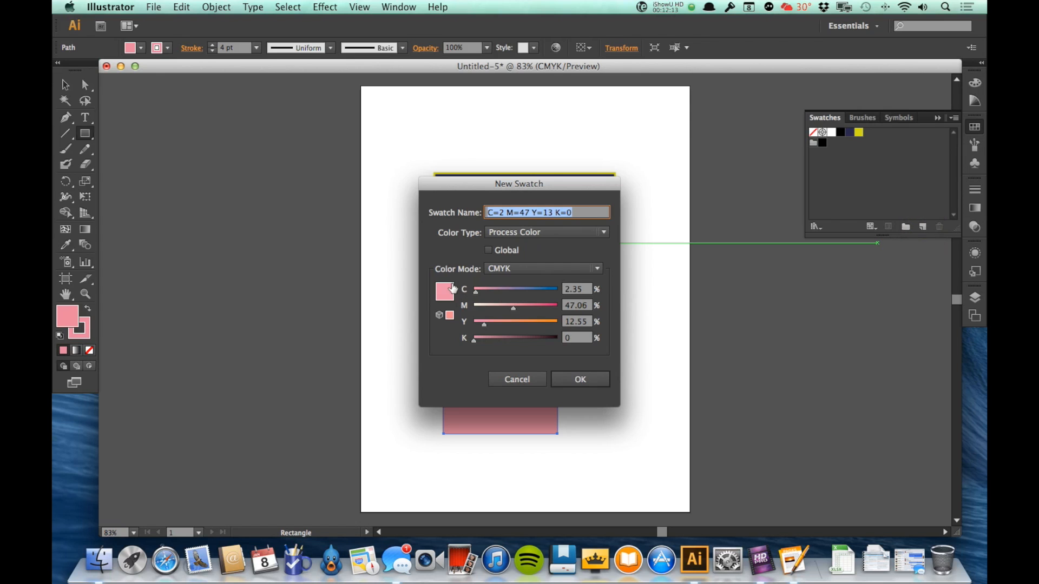
{"action": "left_click", "coordinate": [593, 376]}
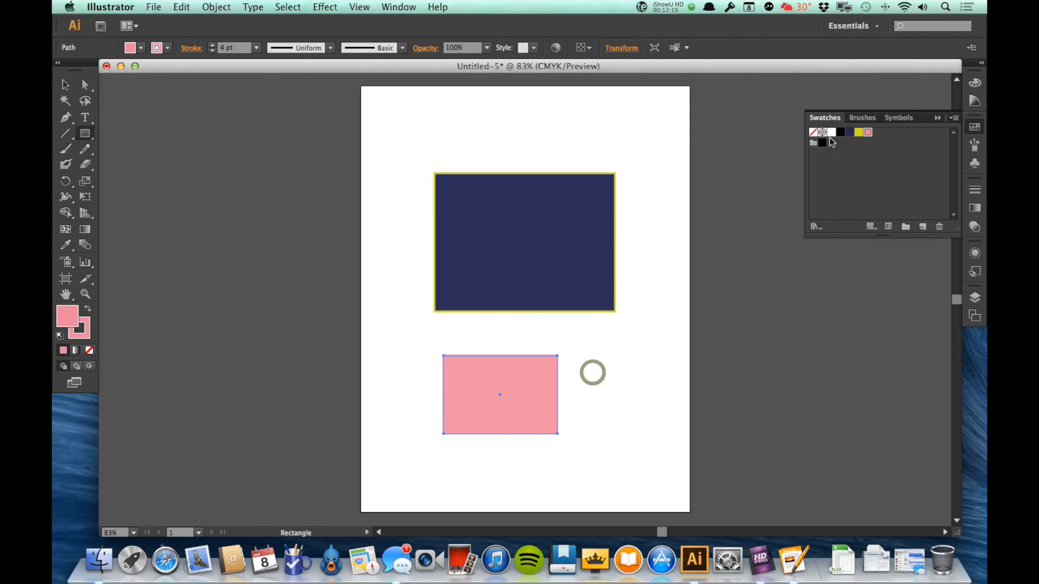
{"action": "left_click", "coordinate": [882, 156]}
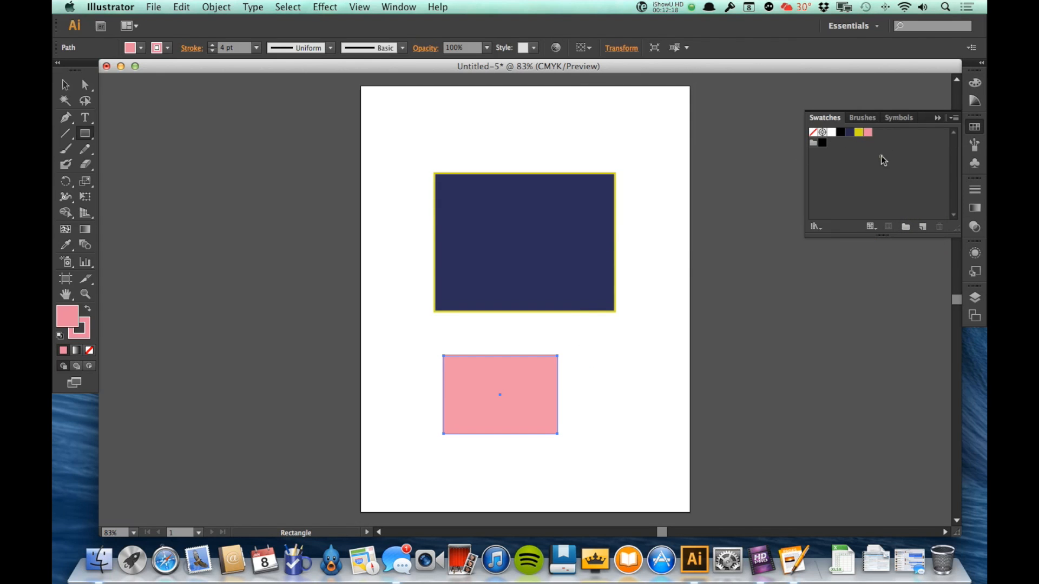
{"action": "left_click", "coordinate": [976, 128]}
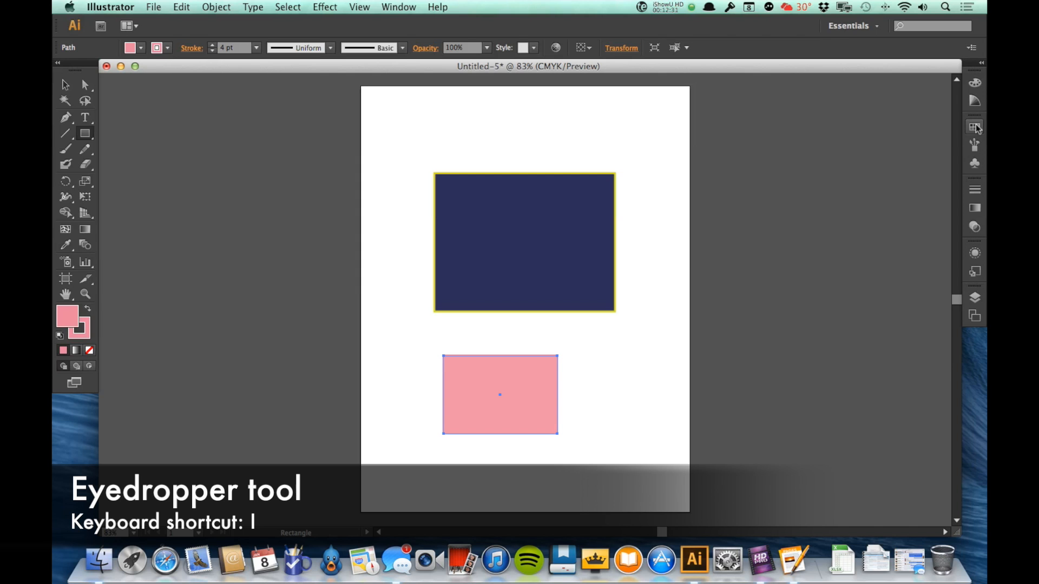
- Move the pink rectangle up and rightward, and the navy rectangle toward the artboard's upper-left corner
{"action": "key", "text": "v"}
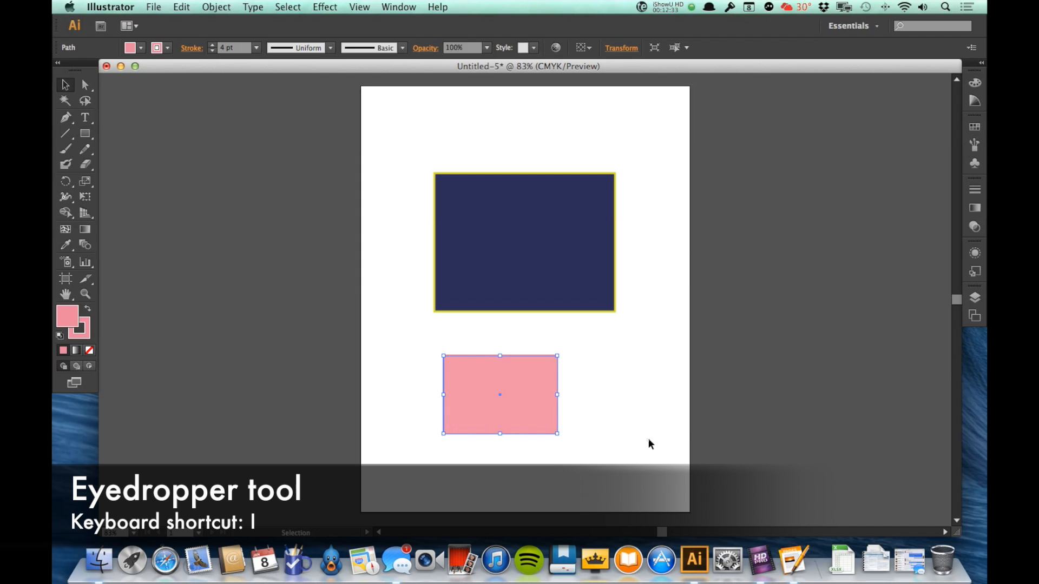
{"action": "left_click", "coordinate": [648, 438]}
{"action": "left_click_drag", "start_coordinate": [525, 413], "coordinate": [579, 386]}
{"action": "left_click_drag", "start_coordinate": [529, 267], "coordinate": [480, 214]}
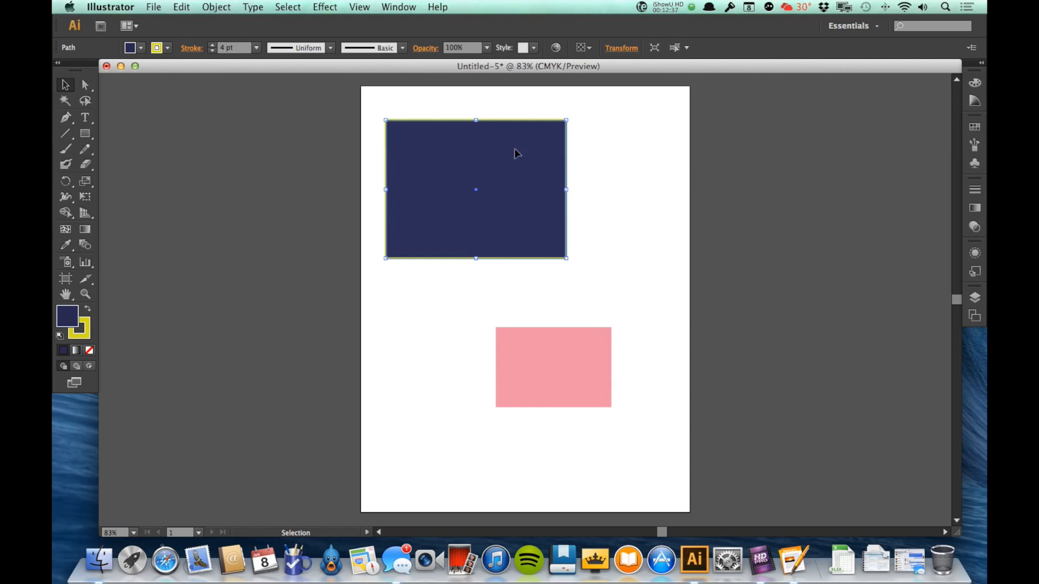
- Increase the navy rectangle's yellow stroke weight to 13 pt and deselect it
{"action": "left_click", "coordinate": [606, 176]}
{"action": "left_click", "coordinate": [529, 178]}
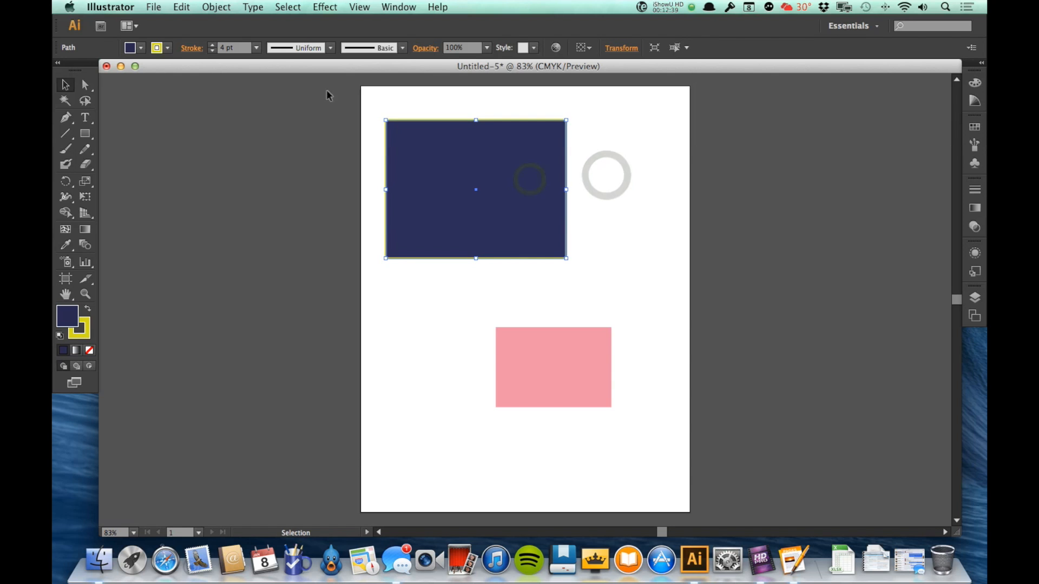
{"action": "left_click", "coordinate": [213, 46]}
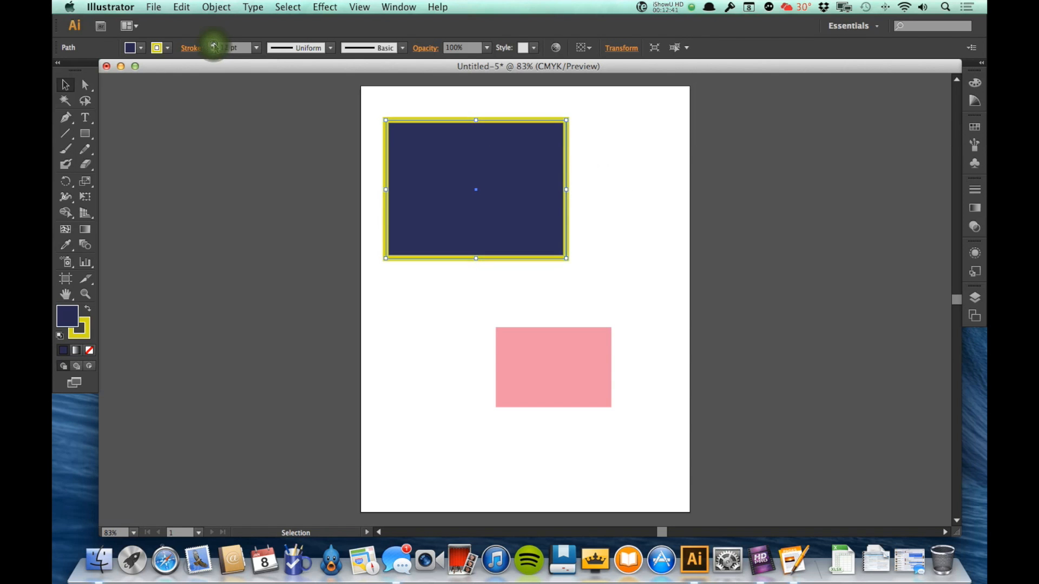
{"action": "left_click", "coordinate": [641, 197]}
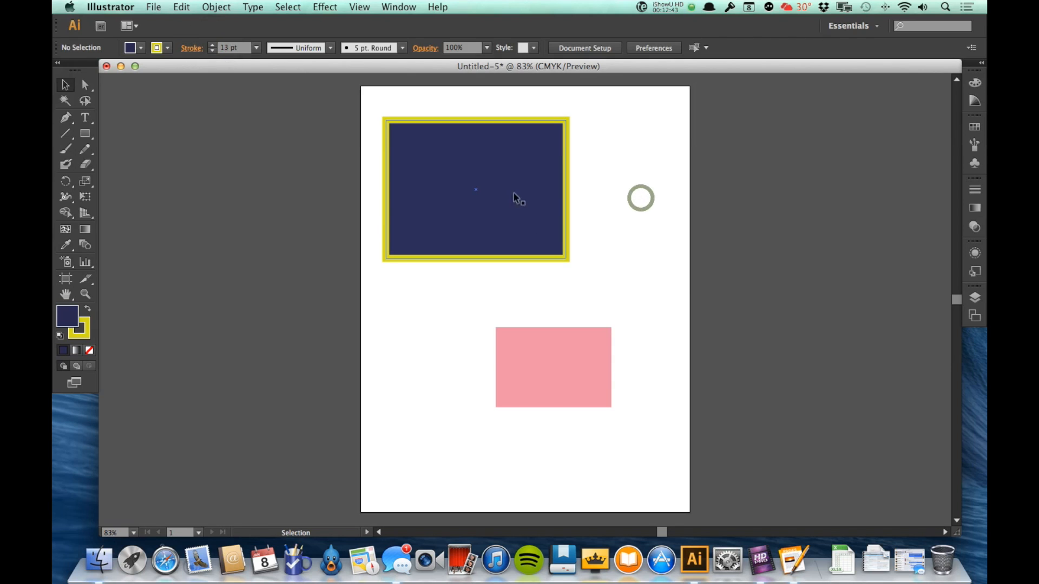
{"action": "left_click", "coordinate": [630, 283]}
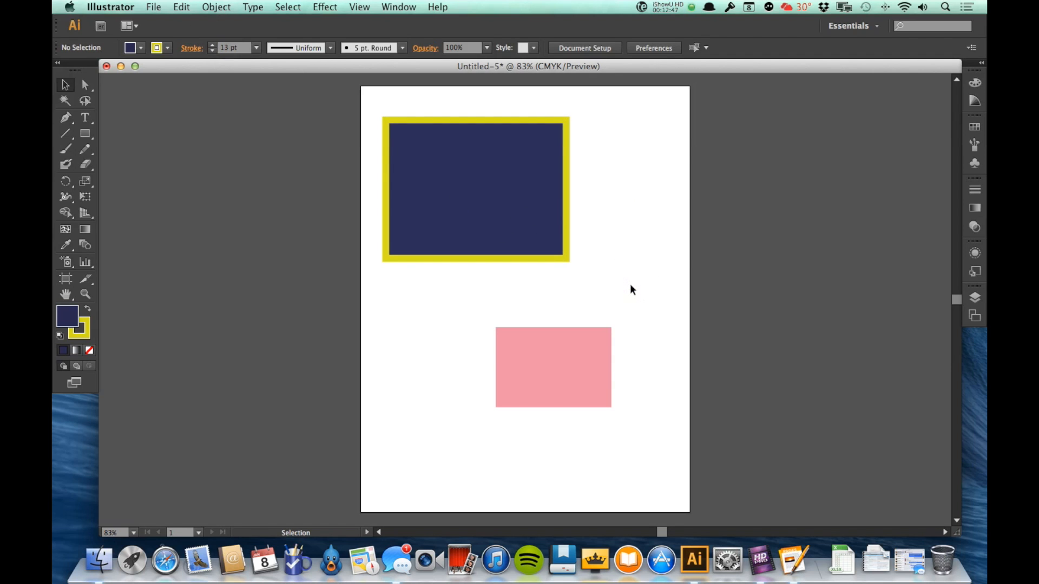
- Use the Eyedropper to copy the navy rectangle's fill and yellow stroke onto the pink rectangle
{"action": "left_click", "coordinate": [558, 384]}
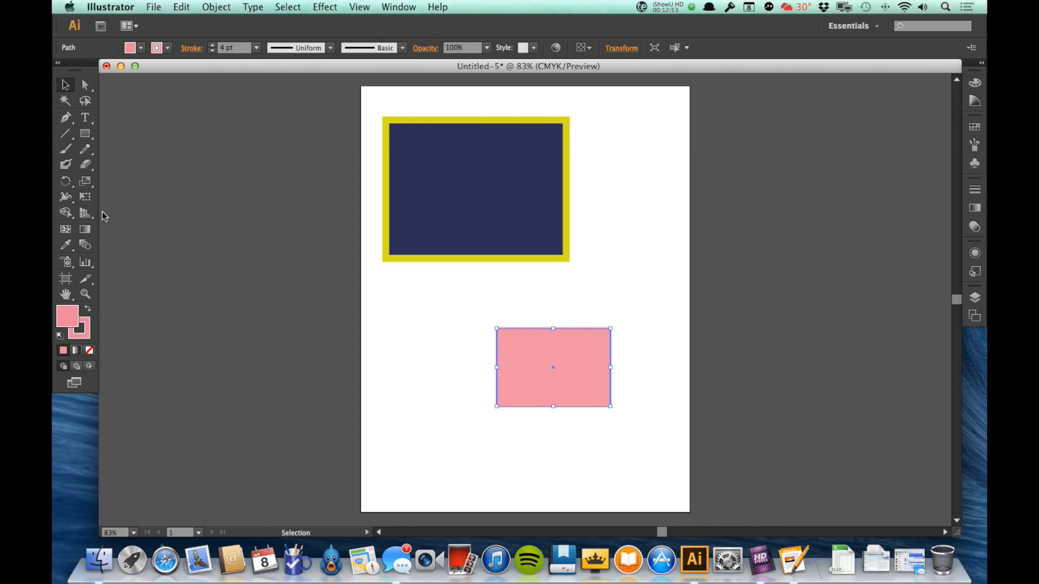
{"action": "left_click", "coordinate": [67, 246]}
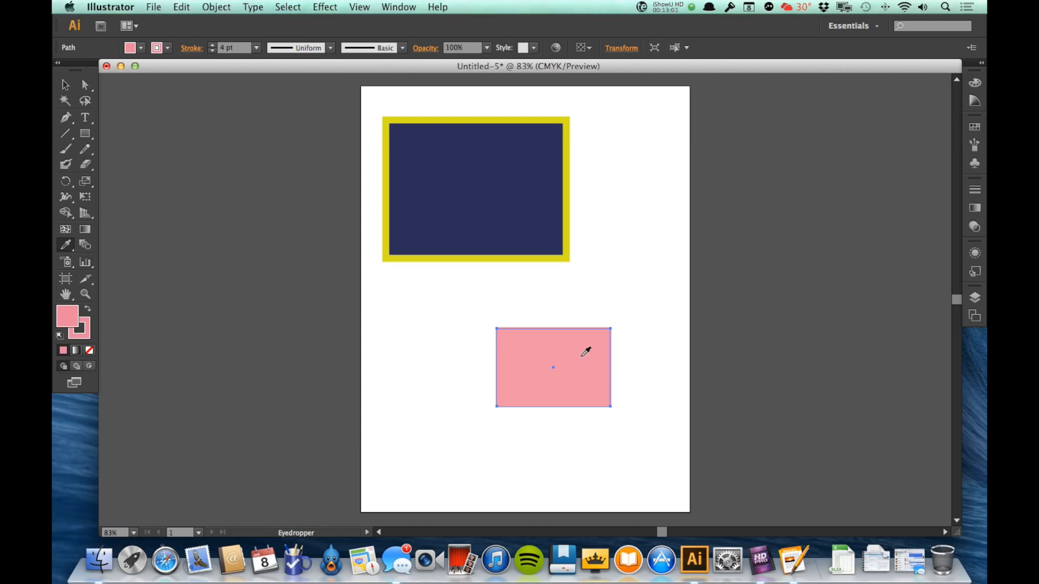
{"action": "left_click", "coordinate": [454, 164]}
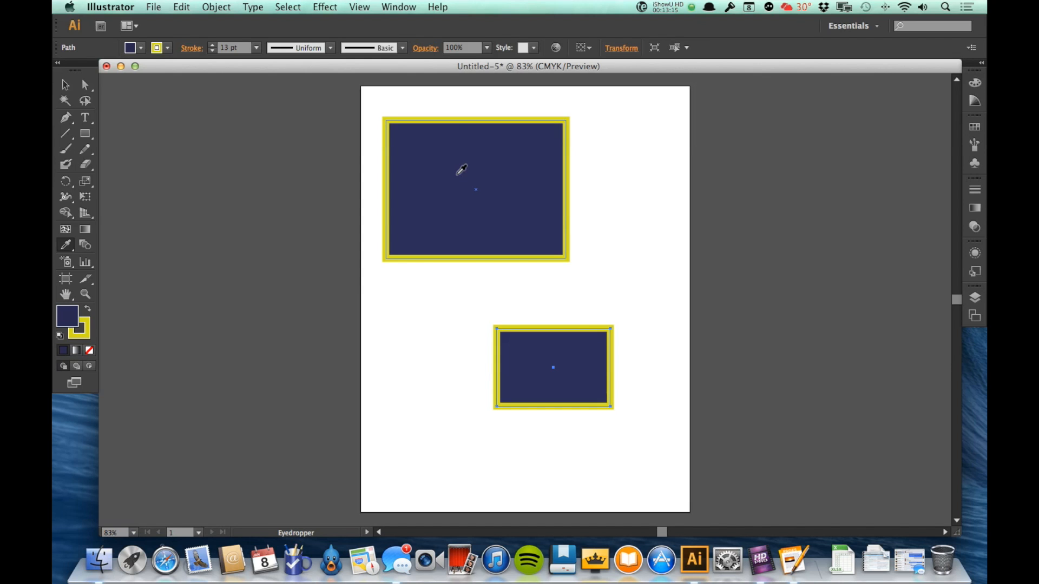
- Delete both rectangles from the artboard
{"action": "key", "text": "v"}
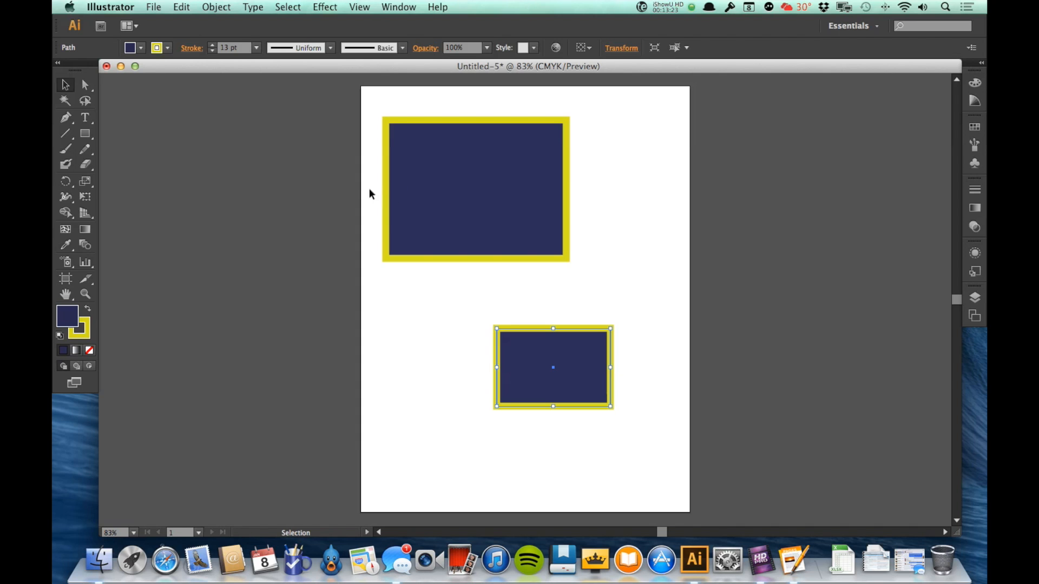
{"action": "left_click_drag", "start_coordinate": [364, 182], "coordinate": [684, 407]}
{"action": "key", "text": "Delete"}
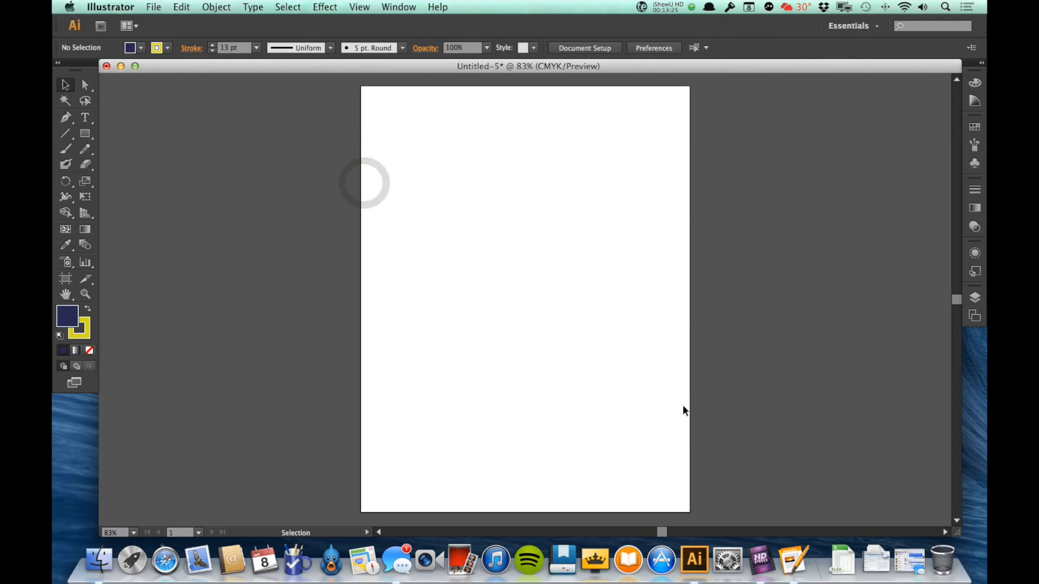
- Draw four separate circles of different sizes across the artboard with the Ellipse tool, keeping the navy fill and yellow stroke
{"action": "key", "text": "l"}
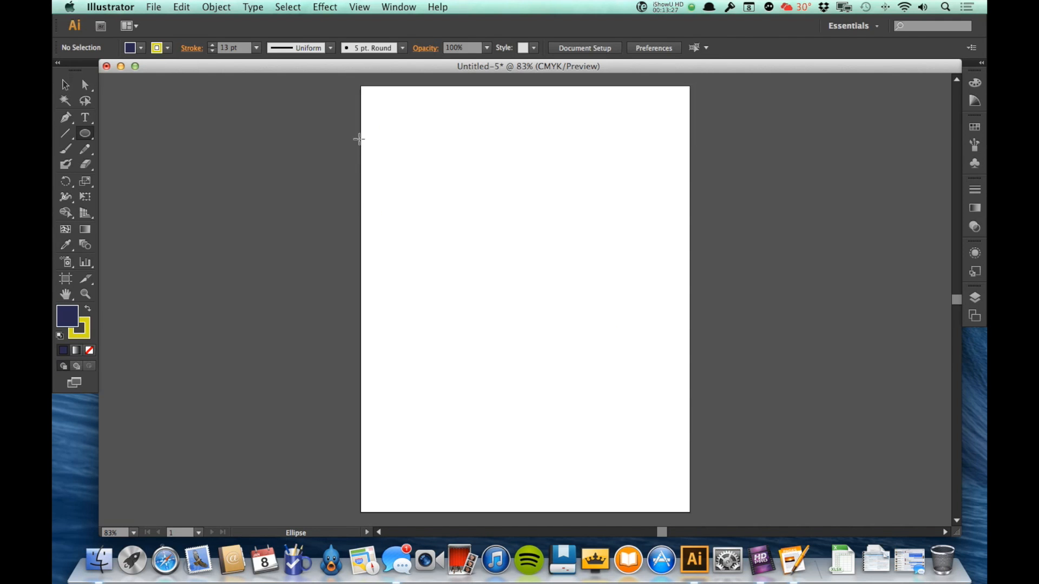
{"action": "left_click_drag", "start_coordinate": [427, 153], "coordinate": [642, 355]}
{"action": "left_click_drag", "start_coordinate": [452, 375], "coordinate": [515, 439]}
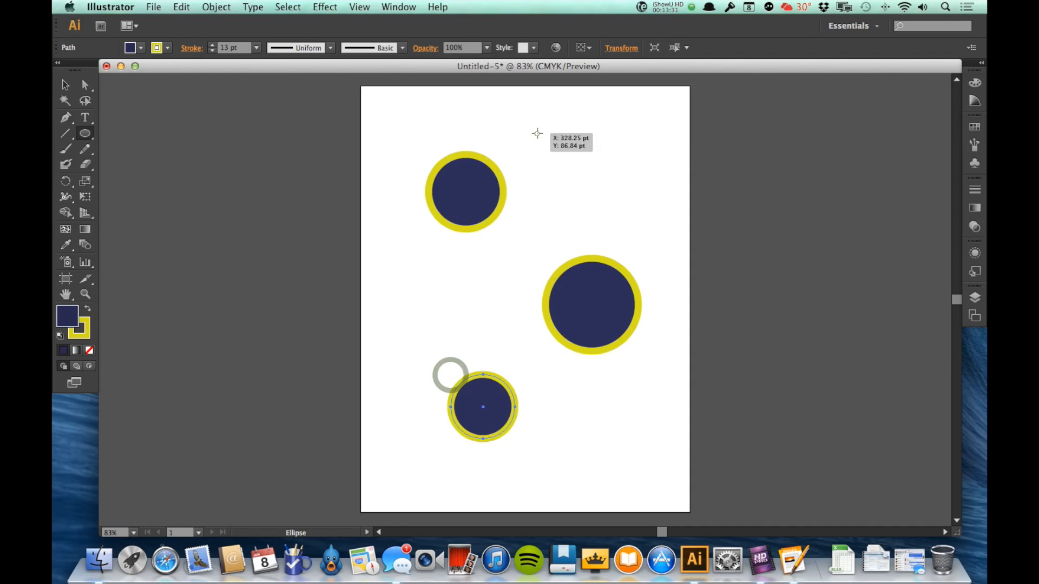
{"action": "left_click_drag", "start_coordinate": [538, 134], "coordinate": [602, 198]}
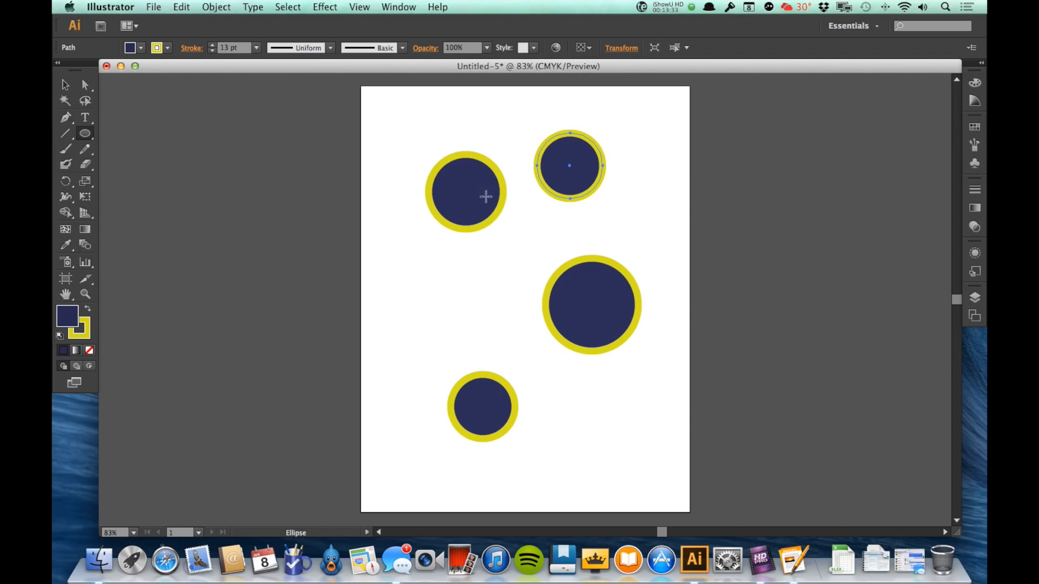
- Set the stroke of all four circles to None and deselect them
{"action": "key", "text": "v"}
{"action": "left_click_drag", "start_coordinate": [403, 110], "coordinate": [661, 395]}
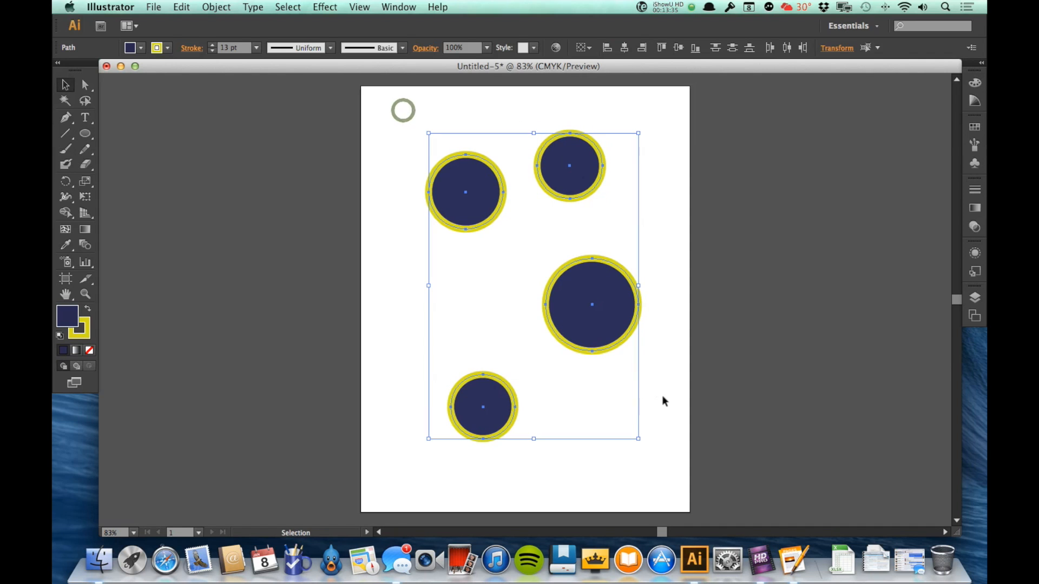
{"action": "left_click", "coordinate": [168, 48]}
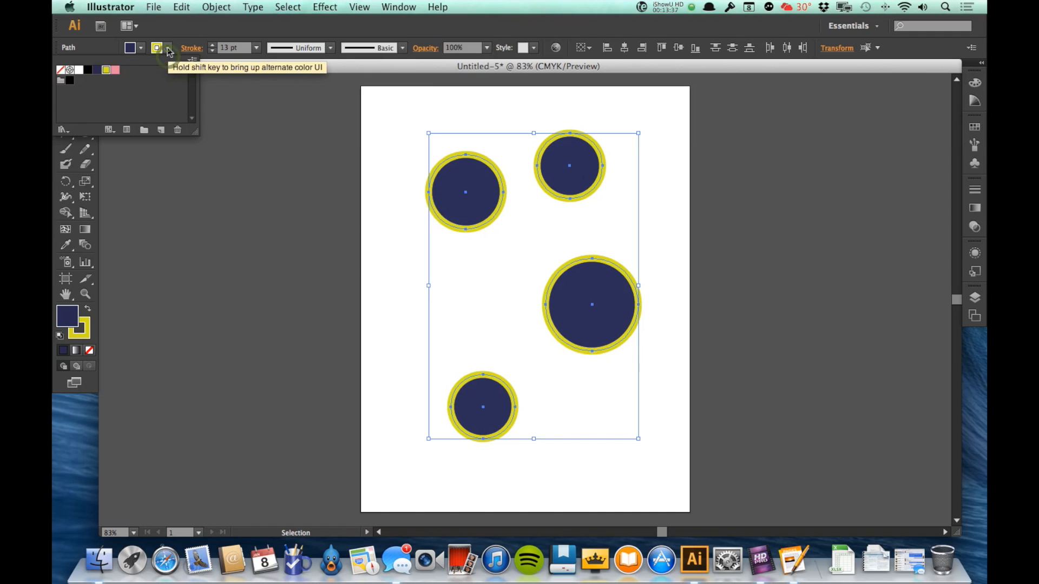
{"action": "left_click", "coordinate": [59, 71]}
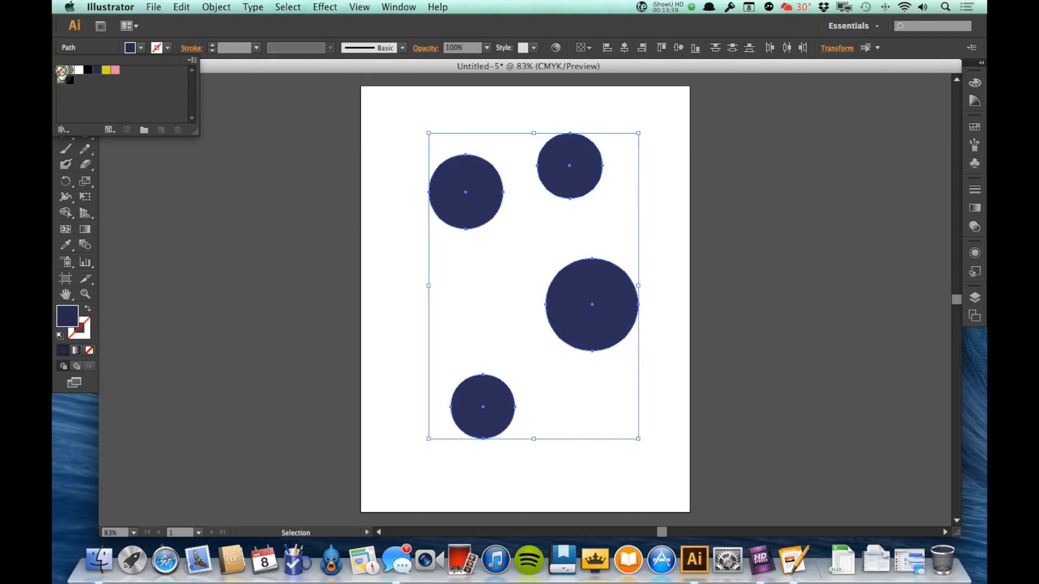
{"action": "left_click", "coordinate": [207, 71]}
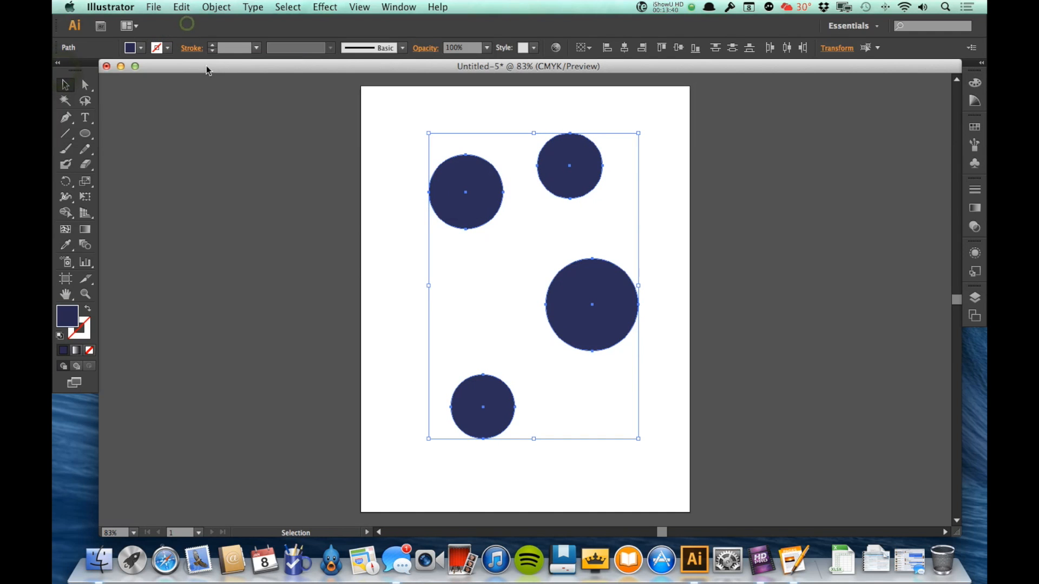
{"action": "left_click", "coordinate": [733, 373]}
- Choose the High Contrast 3 harmony rule in the Color Guide, based on the upper-left circle's navy fill
{"action": "left_click", "coordinate": [473, 202]}
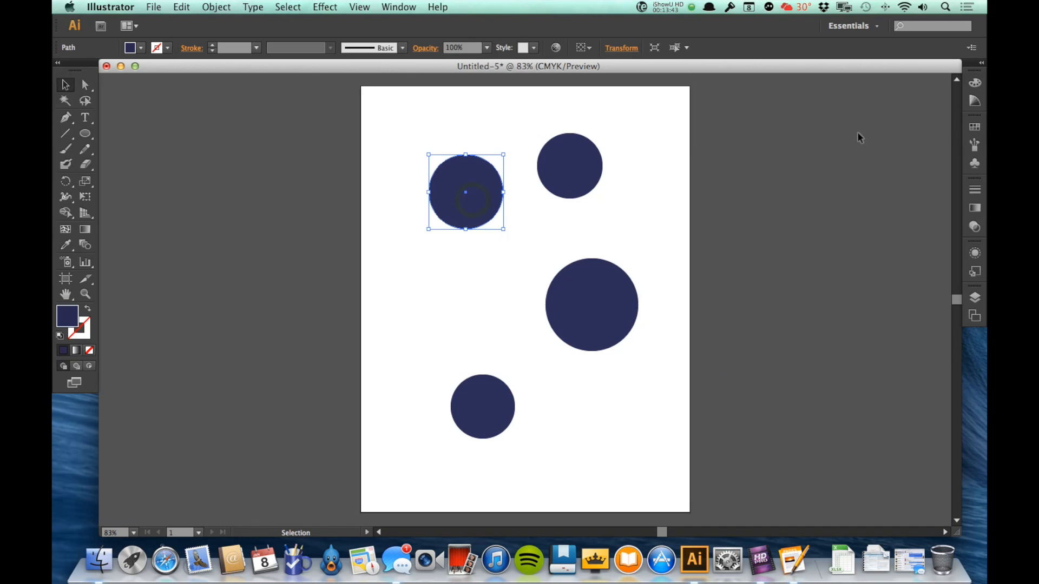
{"action": "left_click", "coordinate": [974, 102]}
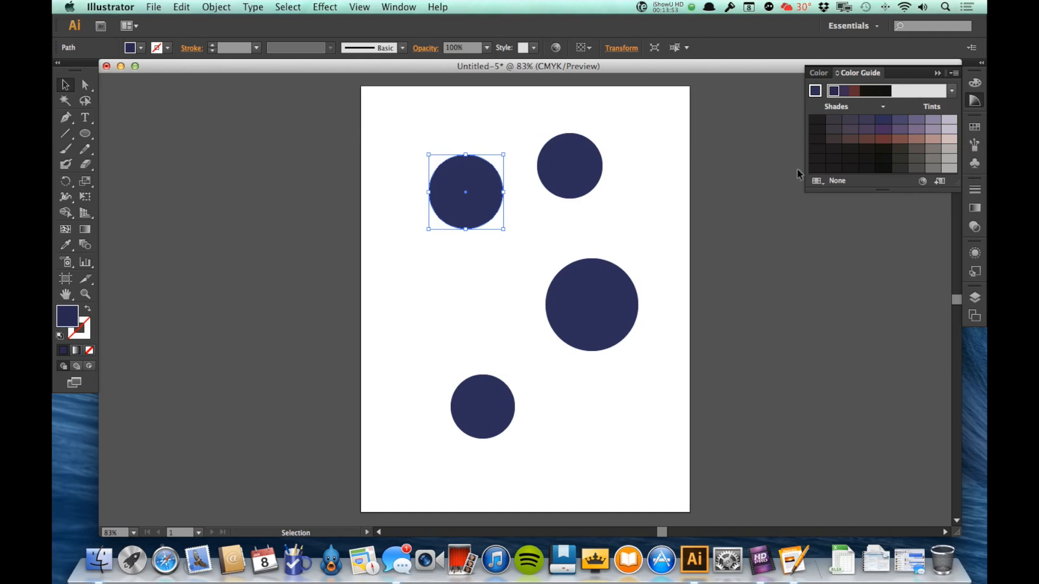
{"action": "left_click", "coordinate": [952, 91]}
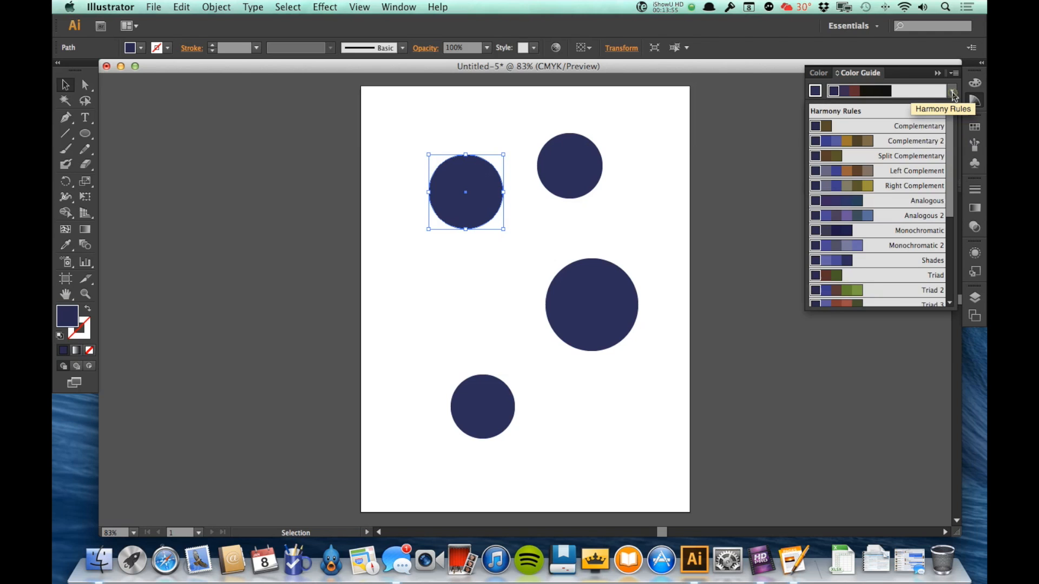
{"action": "scroll", "coordinate": [910, 225], "scroll_direction": "down", "scroll_amount": 2}
{"action": "scroll", "coordinate": [909, 223], "scroll_direction": "down", "scroll_amount": 4}
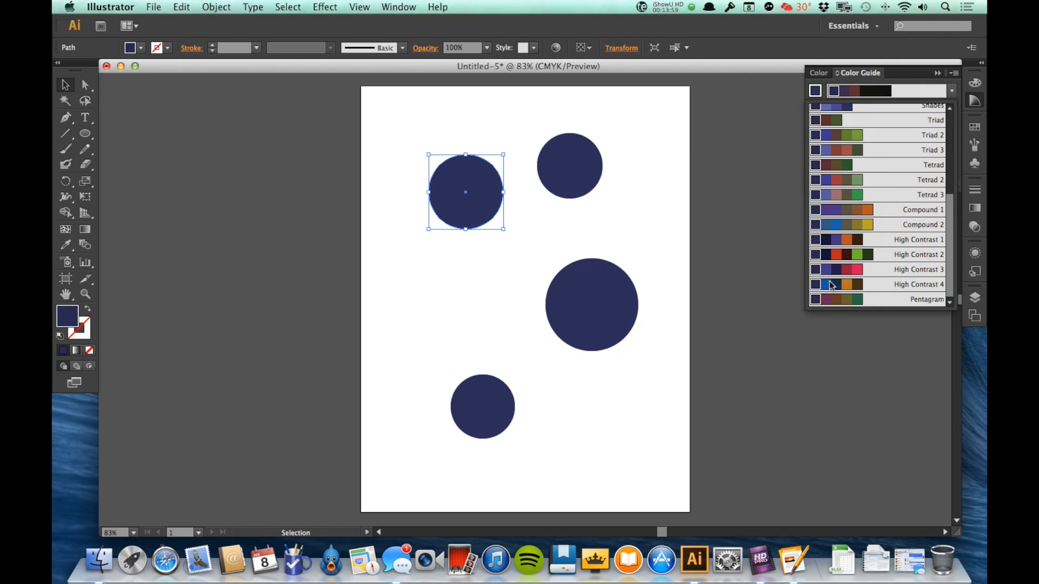
{"action": "left_click", "coordinate": [879, 270]}
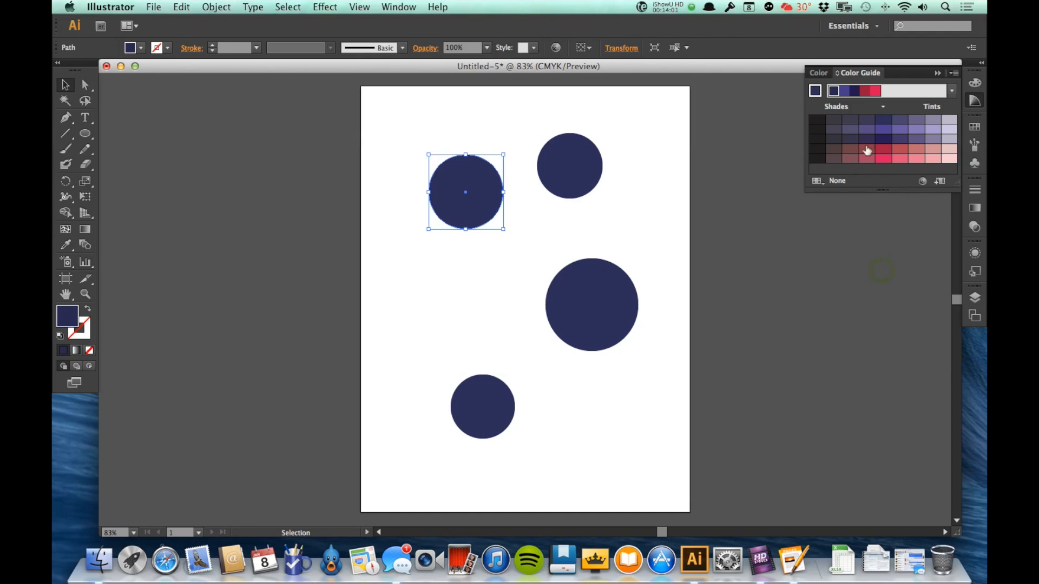
- Recolor three circles from the Color Guide harmony: the upper-right one bright pinkish red, the largest muted brown and the lowest lavender
{"action": "left_click", "coordinate": [585, 187]}
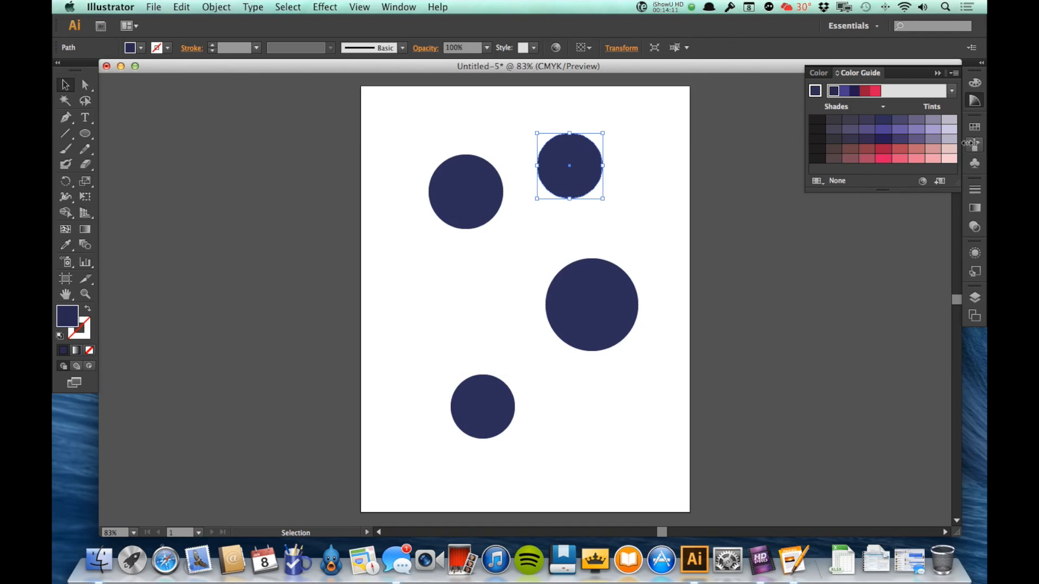
{"action": "left_click", "coordinate": [883, 162]}
{"action": "left_click", "coordinate": [610, 310]}
{"action": "left_click", "coordinate": [847, 154]}
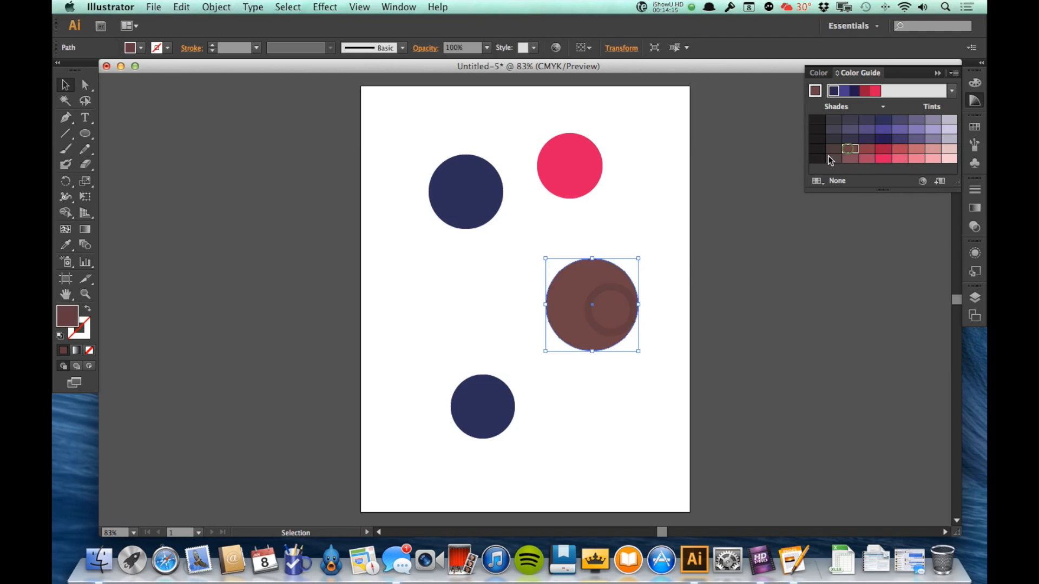
{"action": "left_click", "coordinate": [502, 385]}
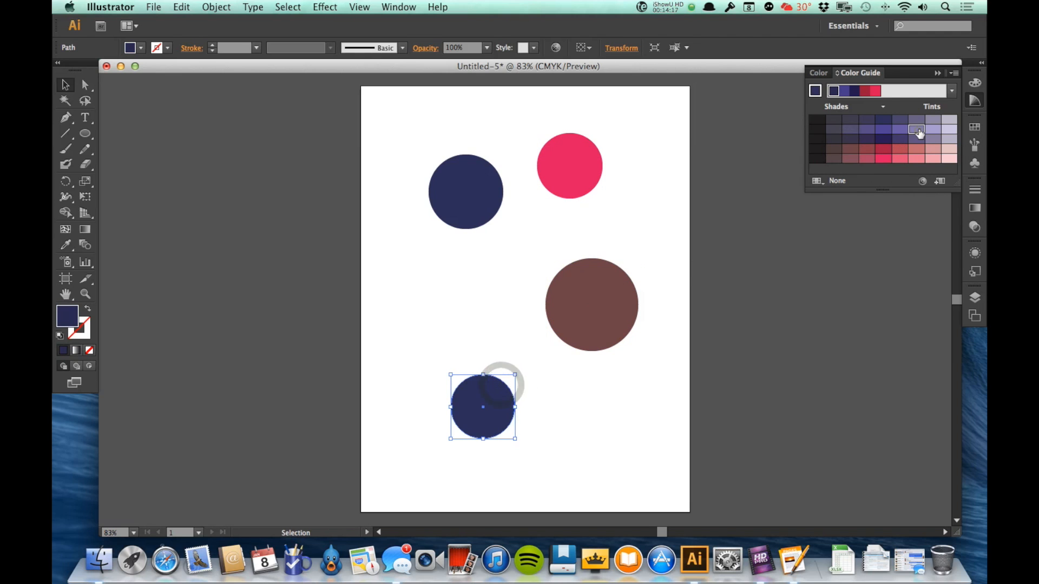
{"action": "left_click", "coordinate": [916, 130]}
{"action": "left_click", "coordinate": [660, 445]}
- Move the lavender and brown circles up closer to the other two circles and close the Color Guide
{"action": "left_click_drag", "start_coordinate": [486, 412], "coordinate": [485, 300]}
{"action": "left_click_drag", "start_coordinate": [610, 313], "coordinate": [577, 279]}
{"action": "left_click", "coordinate": [672, 311]}
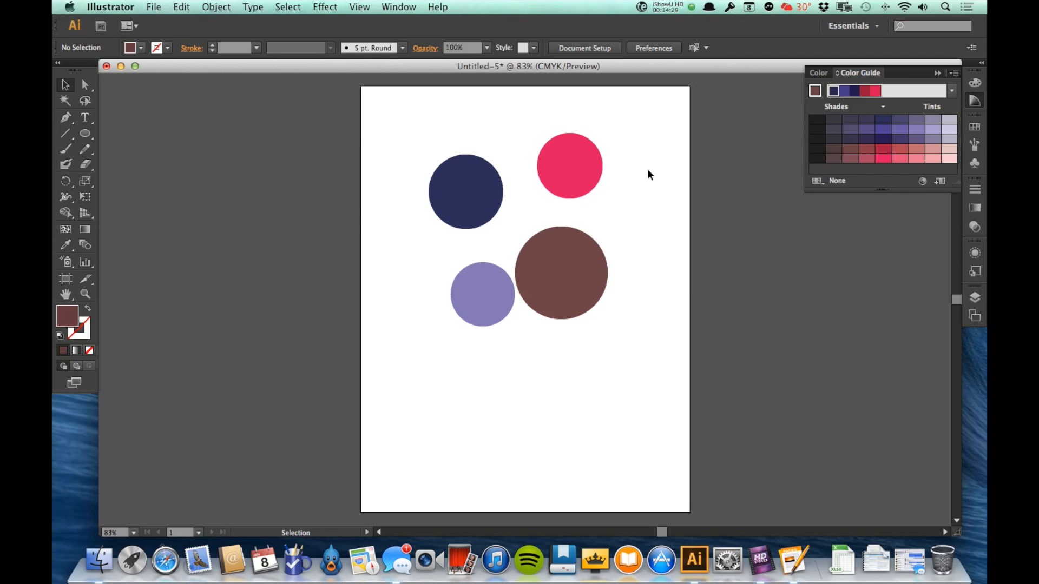
{"action": "left_click", "coordinate": [974, 100]}
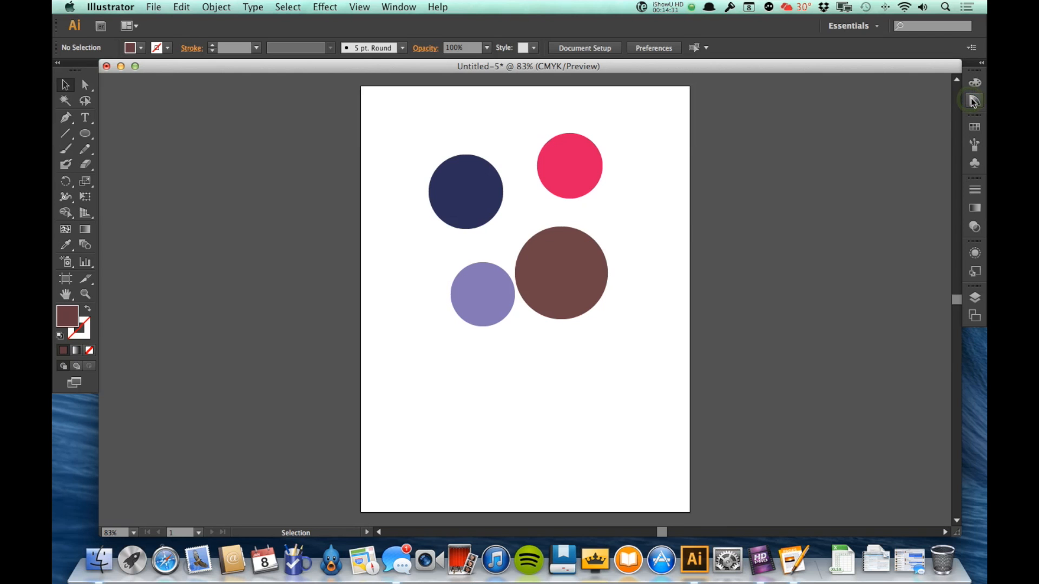